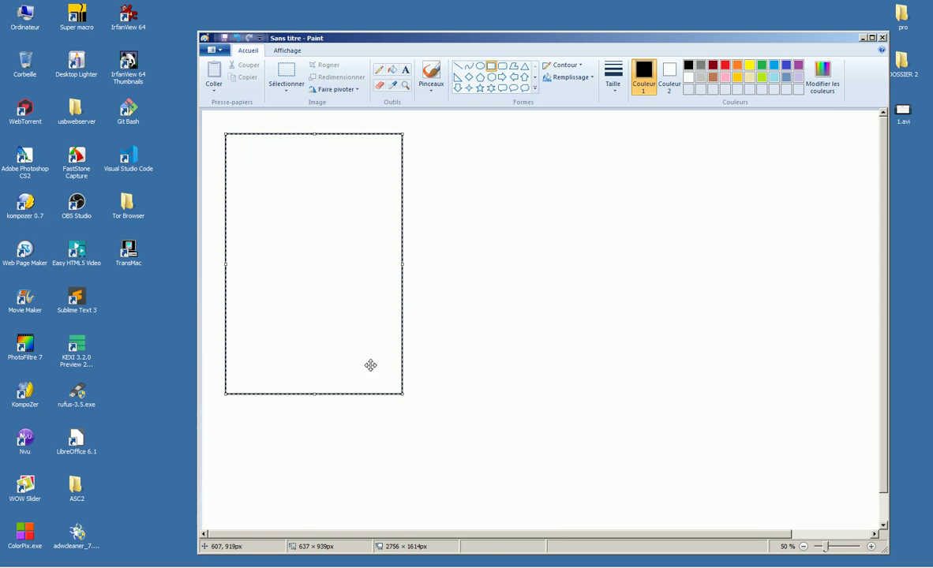
Draw a red rectangle about 545 × 307 px inside the upper part of the black frame.
{"action": "left_click", "coordinate": [567, 290]}
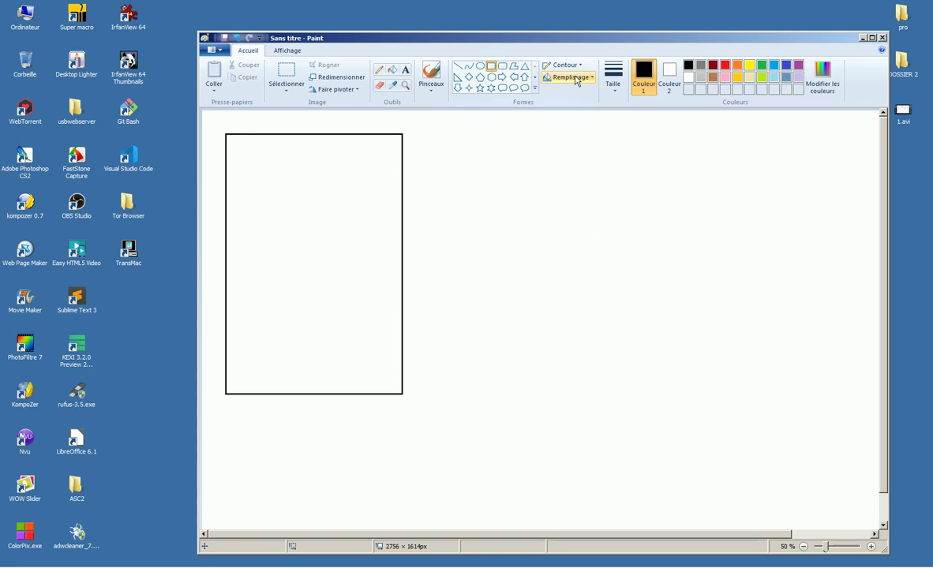
{"action": "left_click", "coordinate": [725, 65]}
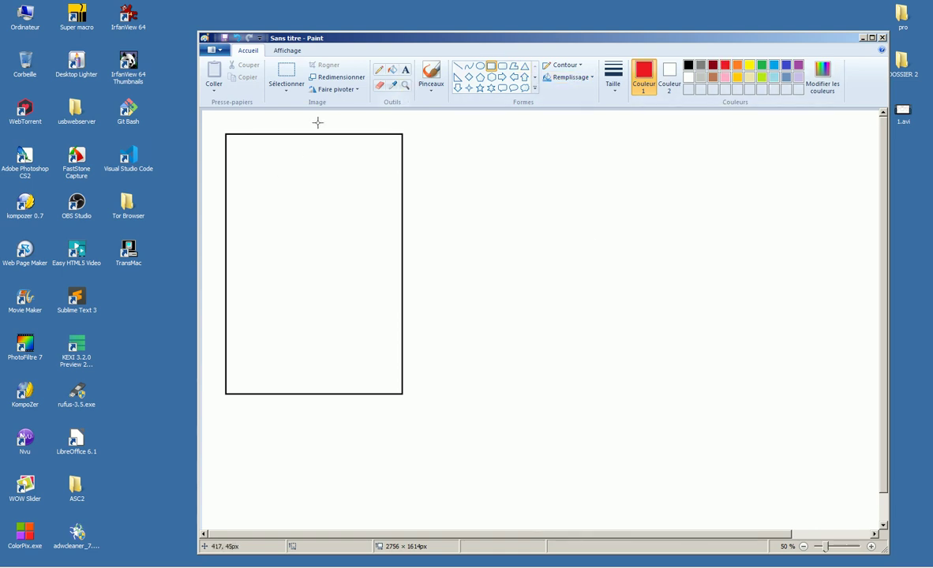
{"action": "mouse_move", "coordinate": [237, 146]}
{"action": "left_mouse_down"}
{"action": "mouse_move", "coordinate": [358, 146]}
{"action": "mouse_move", "coordinate": [389, 231]}
{"action": "left_mouse_up"}
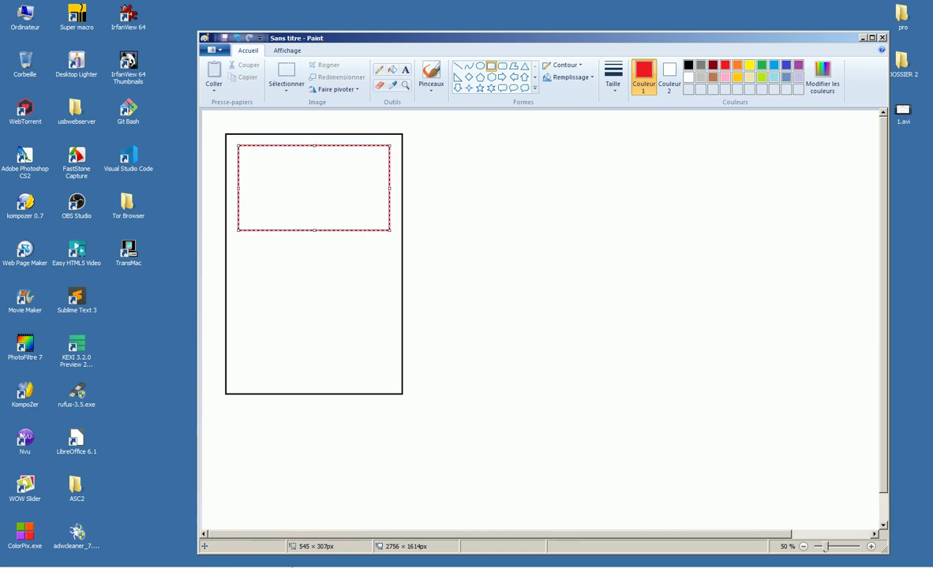
Check the test.html page in the browser and add the red text "TEXTE ACCROCHE" inside the red rectangle in Paint.
{"action": "left_click", "coordinate": [463, 566]}
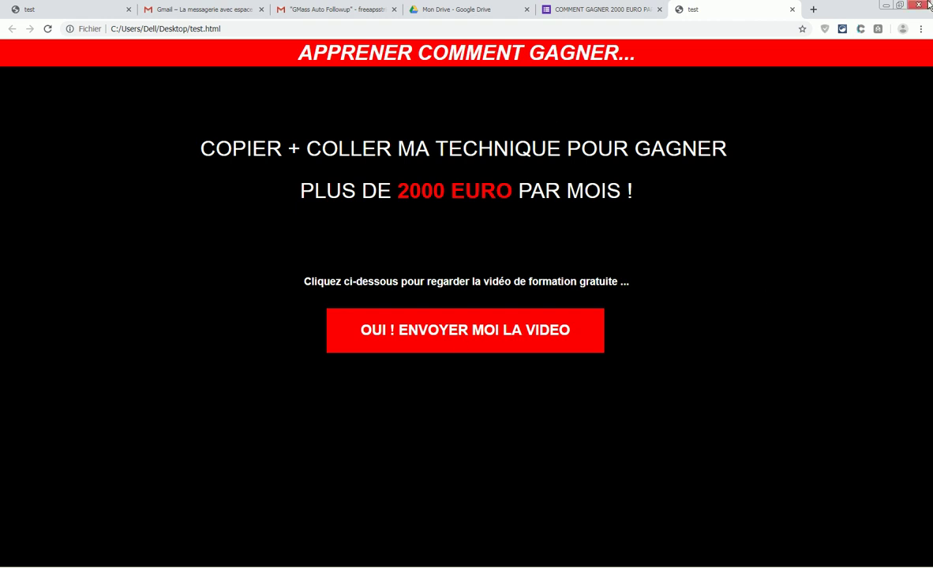
{"action": "left_click", "coordinate": [886, 4]}
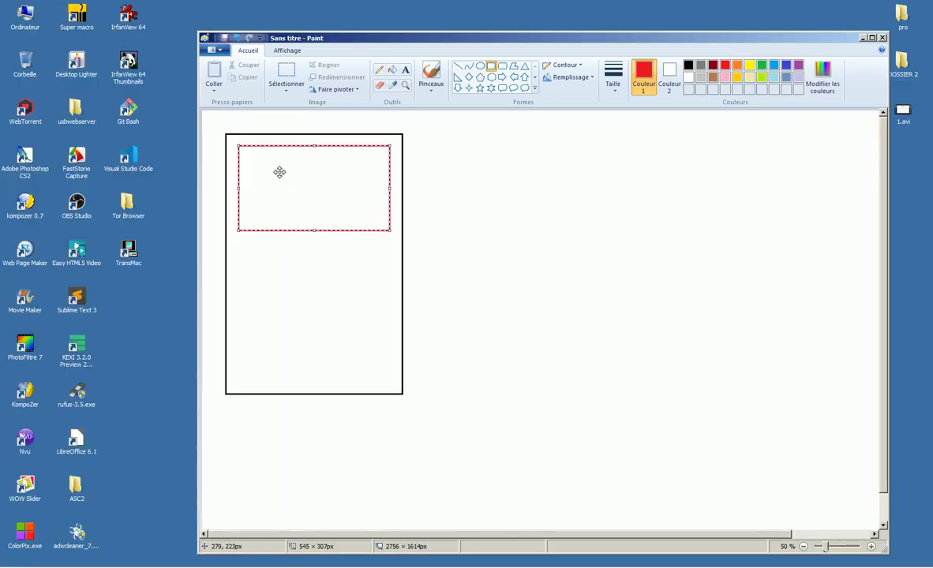
{"action": "left_click", "coordinate": [405, 70]}
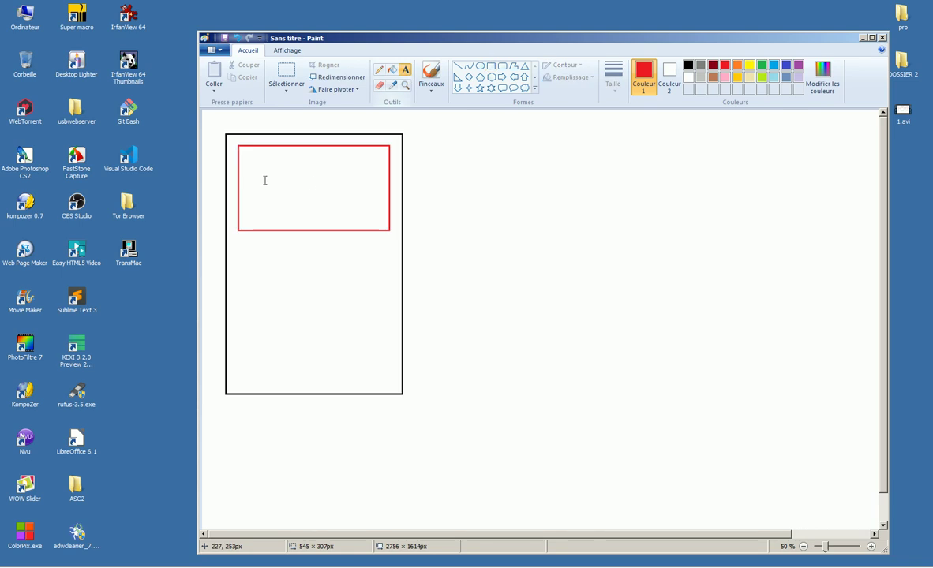
{"action": "left_click", "coordinate": [265, 170]}
{"action": "type", "text": "TEXTE ACCOCHE"}
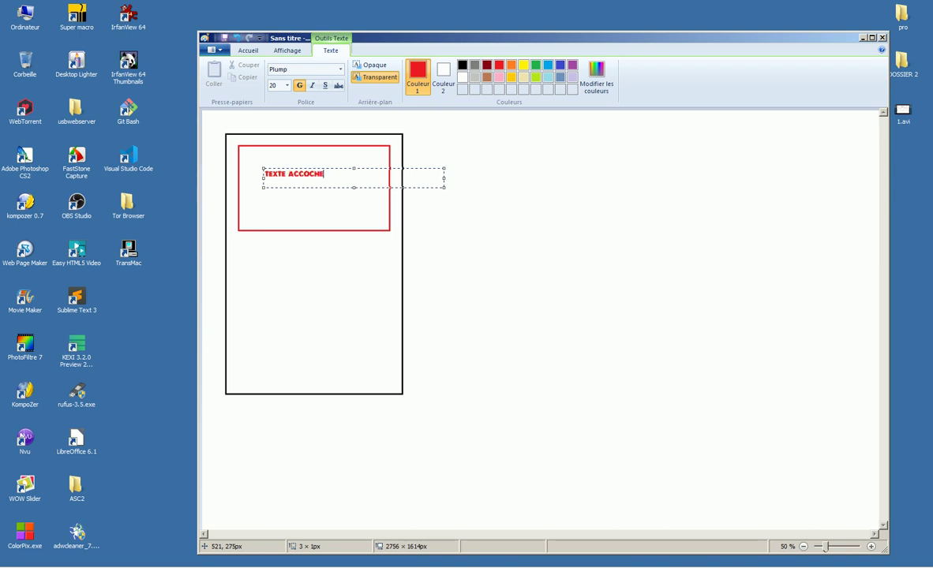
{"action": "left_click", "coordinate": [307, 175]}
{"action": "type", "text": "R"}
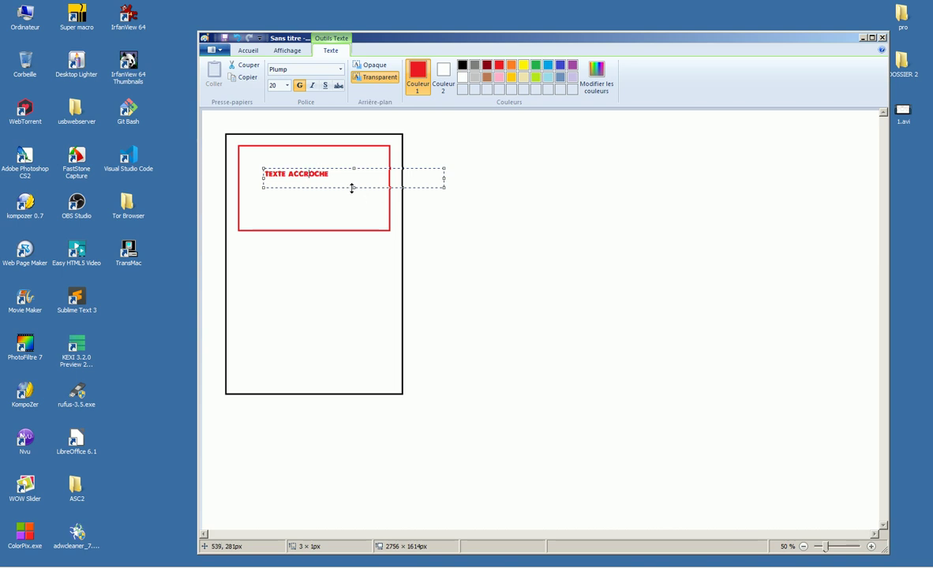
Set "TEXTE ACCROCHE" to size 48, split it over two lines, and fit its text box inside the red rectangle.
{"action": "left_click_drag", "start_coordinate": [354, 188], "coordinate": [354, 216]}
{"action": "left_click_drag", "start_coordinate": [330, 174], "coordinate": [261, 173]}
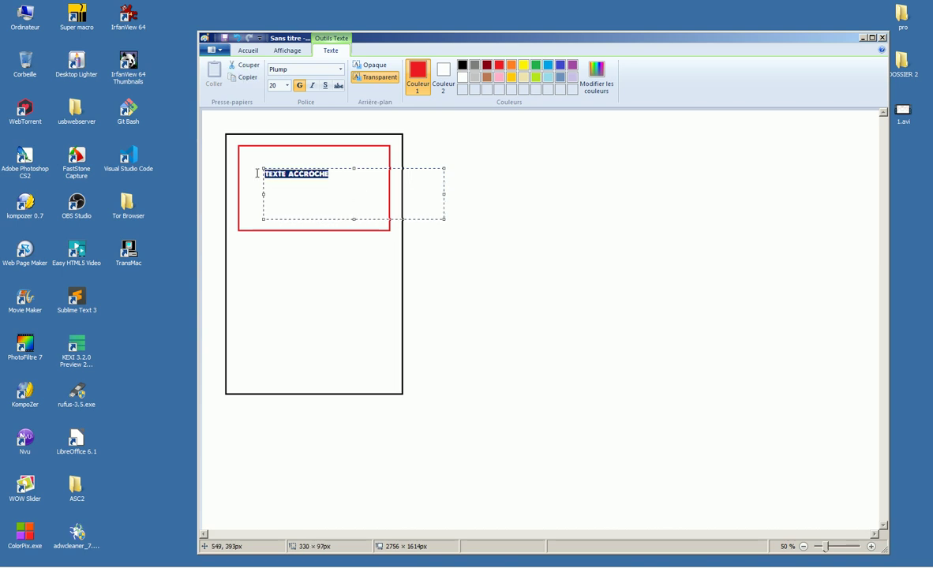
{"action": "left_click", "coordinate": [287, 85]}
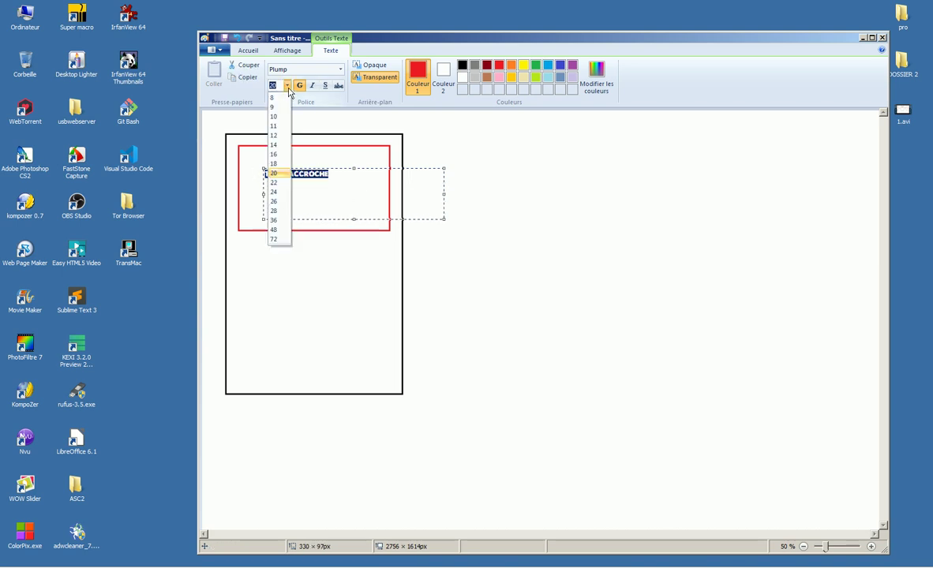
{"action": "left_click", "coordinate": [274, 230]}
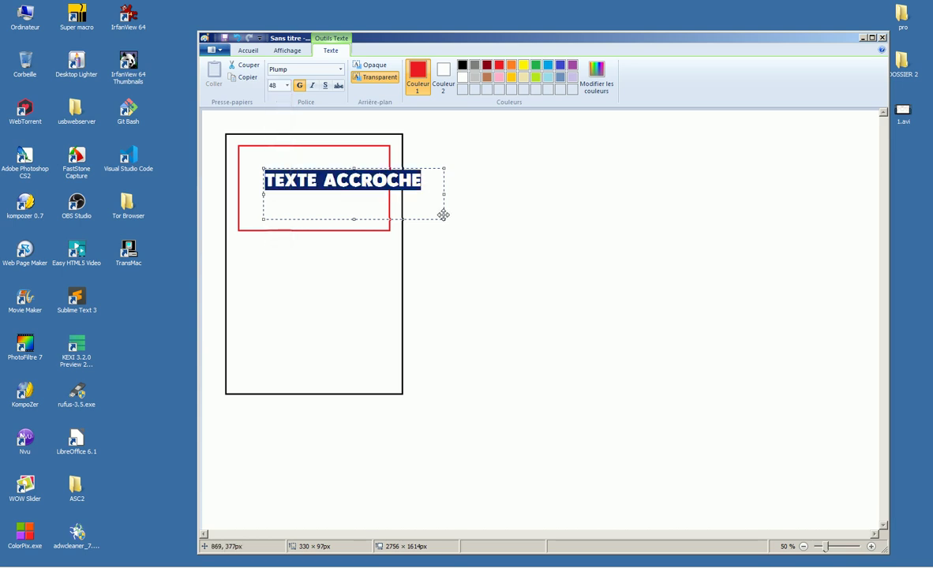
{"action": "left_click", "coordinate": [324, 183]}
{"action": "key", "text": "Return"}
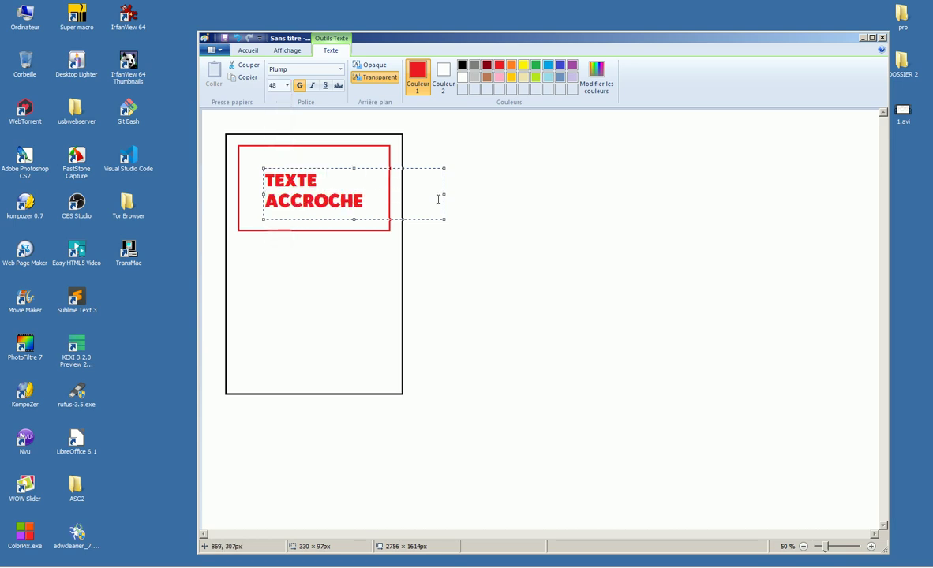
{"action": "left_click_drag", "start_coordinate": [444, 193], "coordinate": [356, 209]}
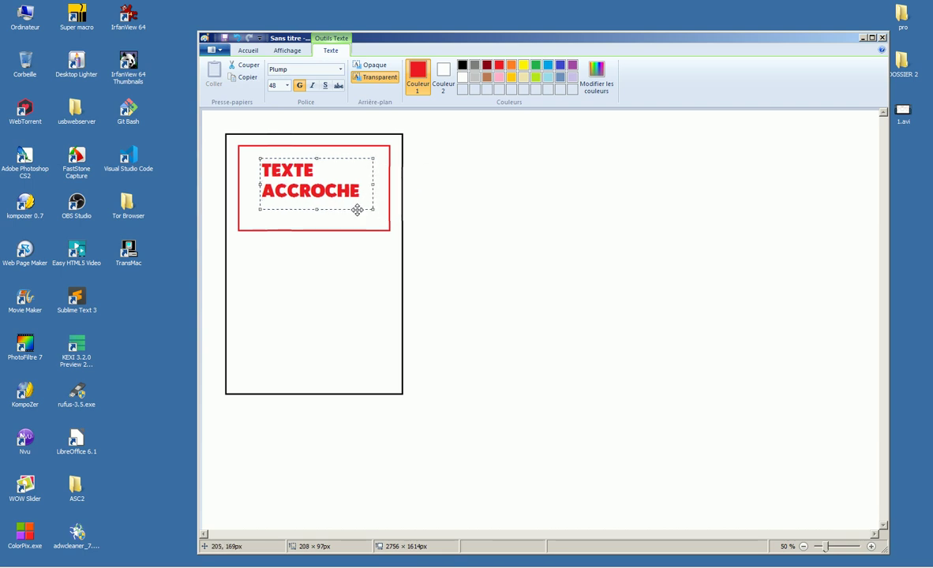
{"action": "left_click", "coordinate": [330, 275]}
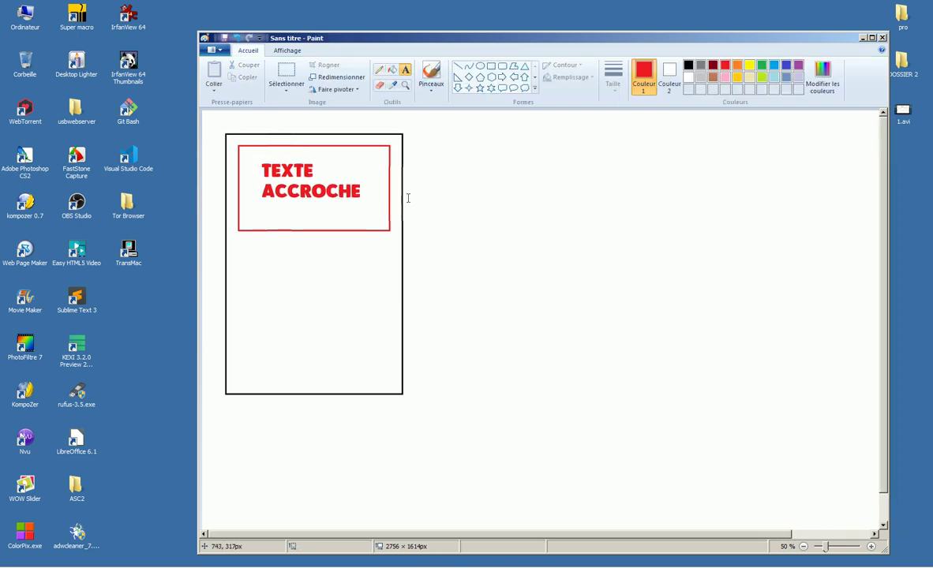
Draw a red down arrow about 103 × 197 px below the red rectangle.
{"action": "left_click", "coordinate": [458, 87]}
{"action": "mouse_move", "coordinate": [297, 247]}
{"action": "left_mouse_down"}
{"action": "mouse_move", "coordinate": [297, 264]}
{"action": "mouse_move", "coordinate": [326, 302]}
{"action": "left_mouse_up"}
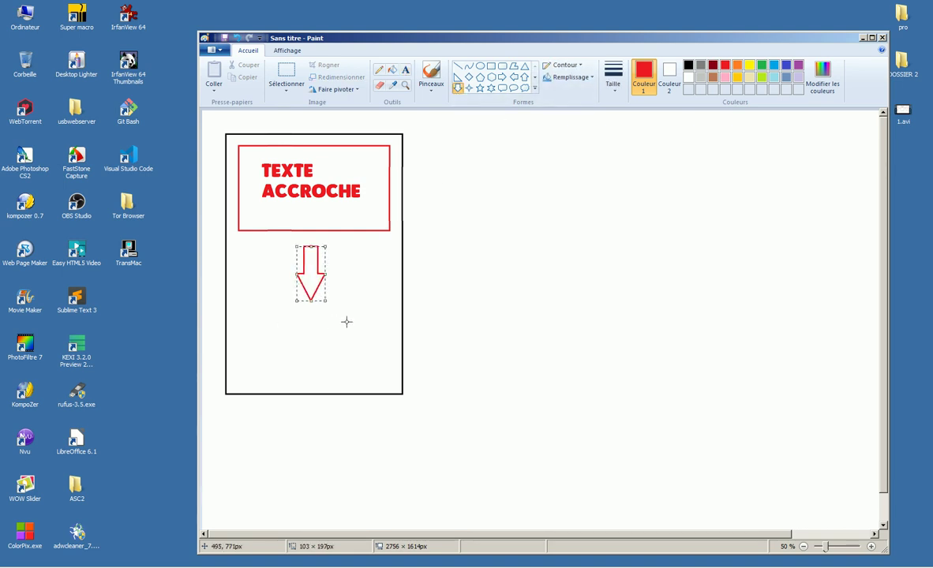
{"action": "left_click", "coordinate": [369, 301]}
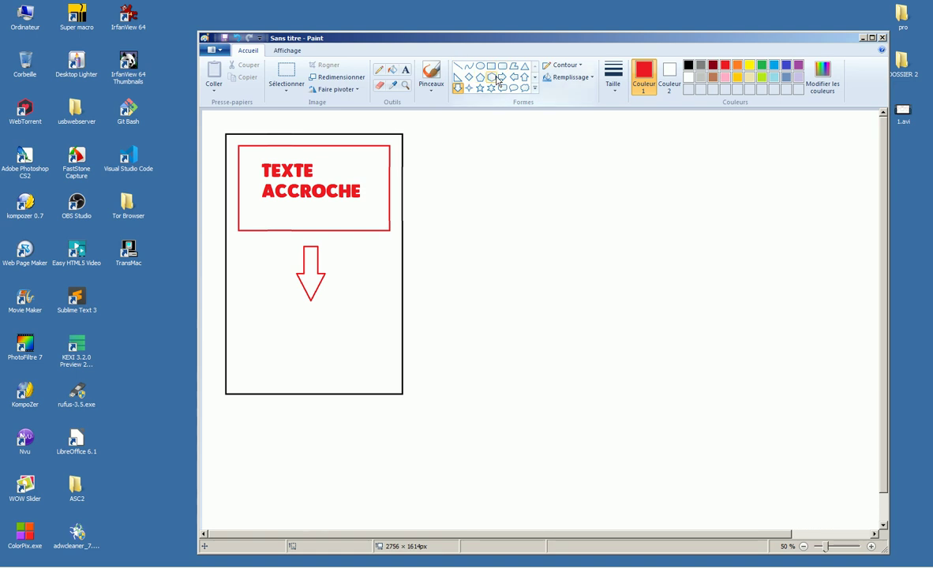
Draw a black rectangle about 371 × 107 px below the down arrow and fill it with black.
{"action": "left_click", "coordinate": [491, 66]}
{"action": "left_click", "coordinate": [688, 65]}
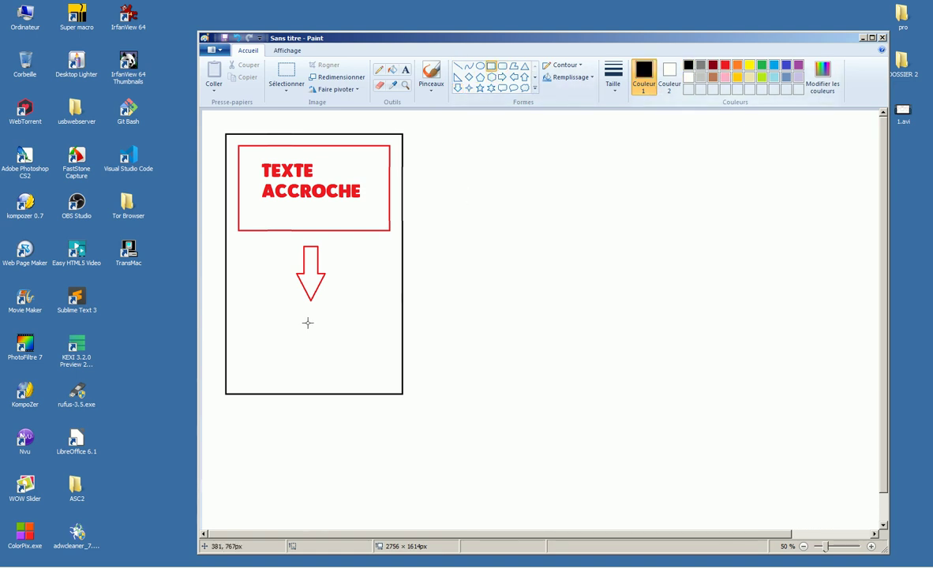
{"action": "left_click_drag", "start_coordinate": [262, 320], "coordinate": [365, 330]}
{"action": "left_click", "coordinate": [392, 70]}
{"action": "left_click", "coordinate": [337, 332]}
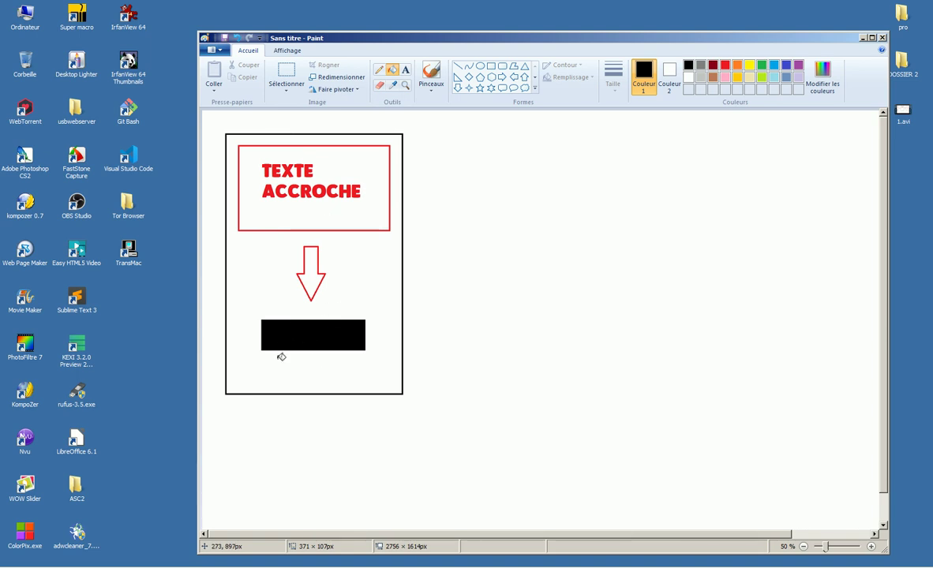
Add the white text "ENVOYER" at size 36 and fit its text box inside the black bar.
{"action": "left_click", "coordinate": [405, 69]}
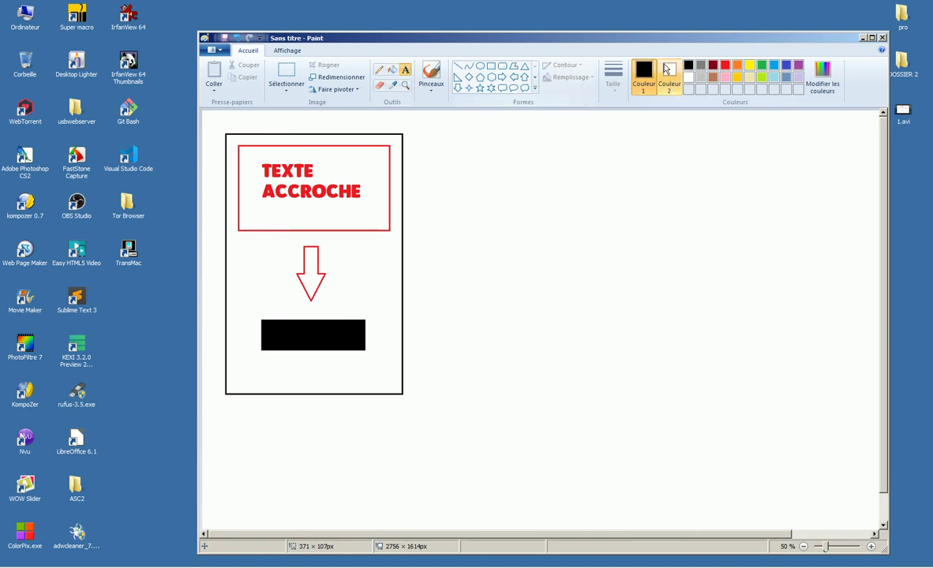
{"action": "left_click", "coordinate": [688, 77]}
{"action": "left_click", "coordinate": [274, 332]}
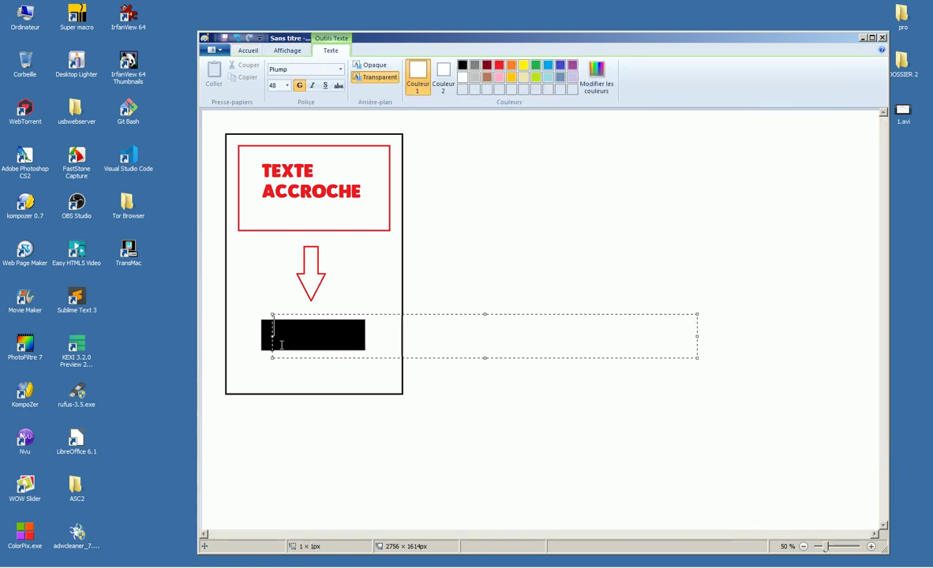
{"action": "type", "text": "ENVOYER"}
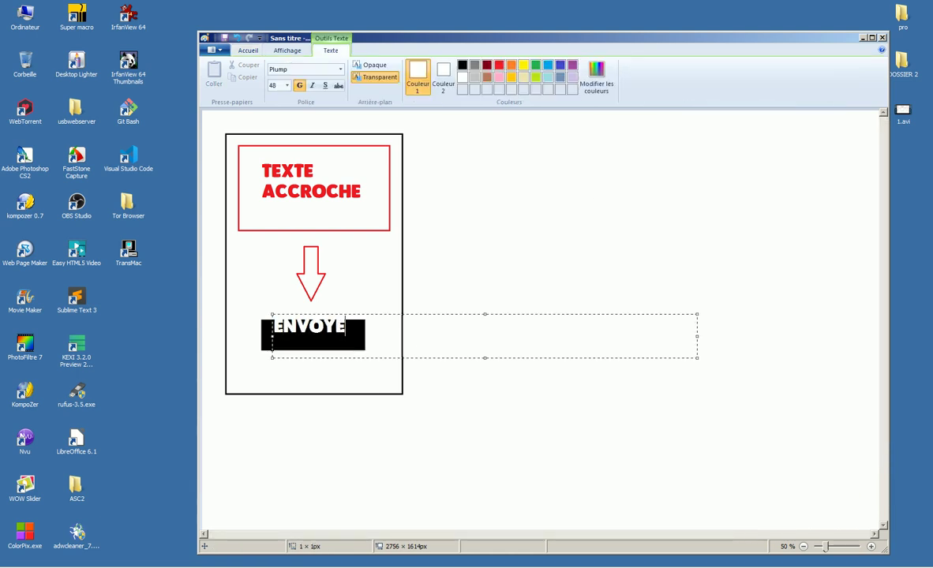
{"action": "left_click_drag", "start_coordinate": [272, 325], "coordinate": [362, 326]}
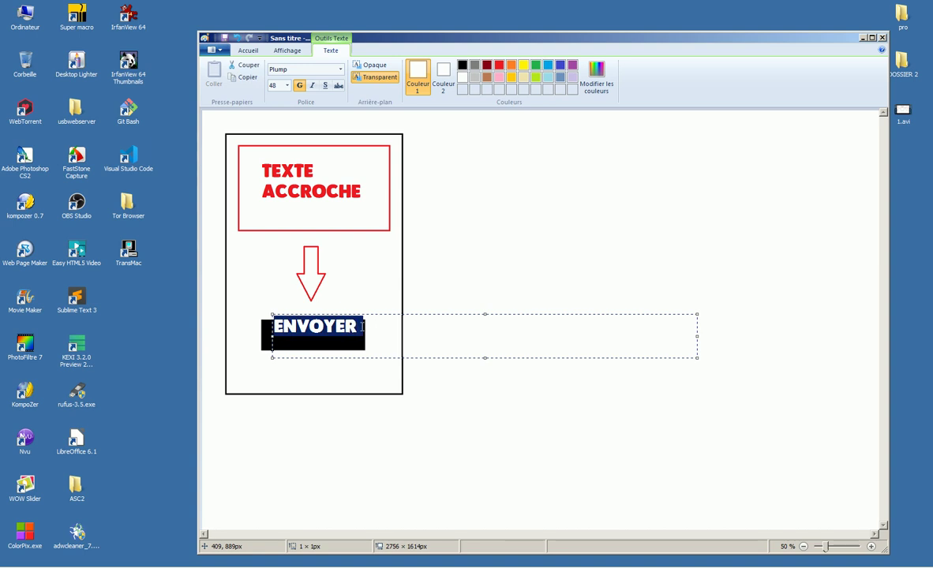
{"action": "left_click", "coordinate": [288, 85]}
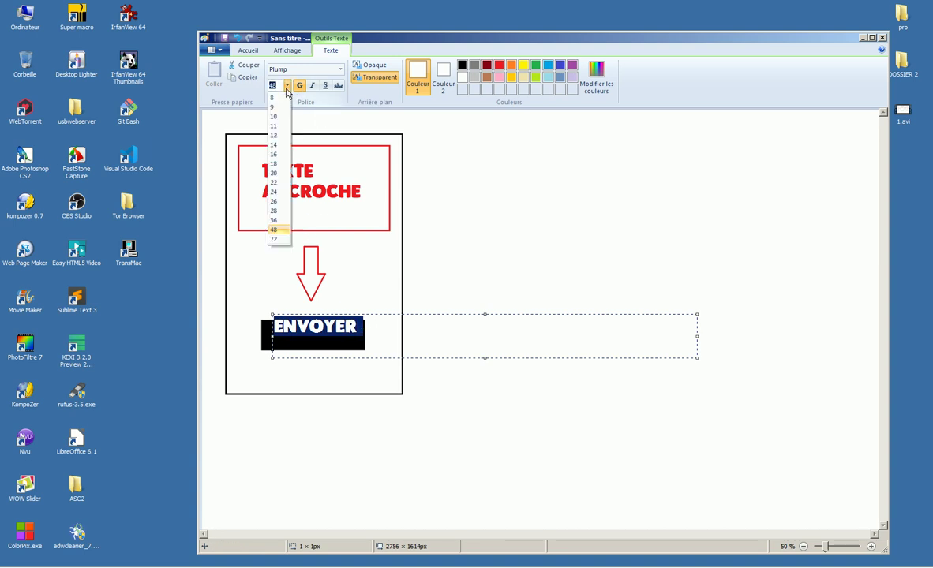
{"action": "left_click", "coordinate": [275, 222]}
{"action": "left_click_drag", "start_coordinate": [697, 336], "coordinate": [340, 345]}
{"action": "left_click", "coordinate": [381, 338]}
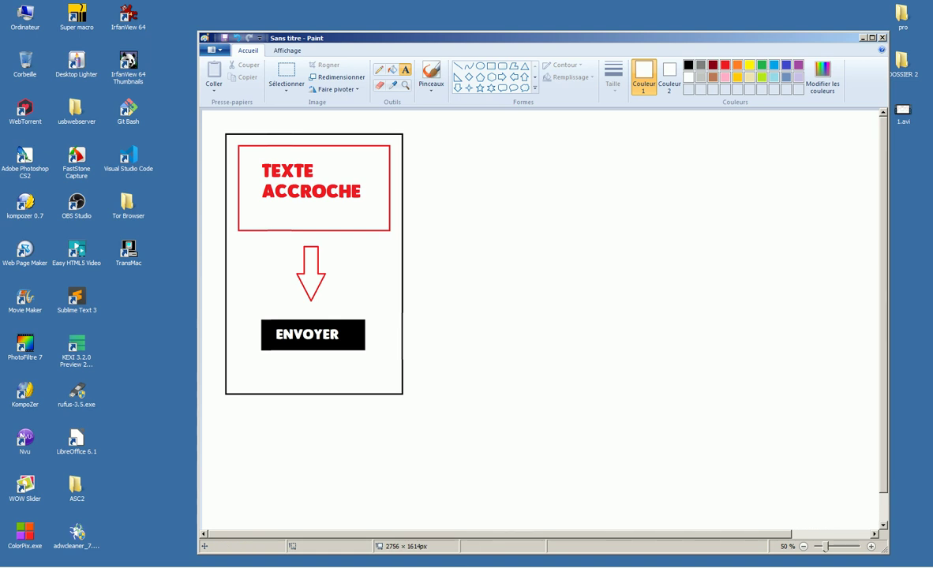
Highlight the "Cliquez ci-dessous" sentence on the browser's test page, and draw a red right arrow about 255 × 123 px beside the frame in Paint.
{"action": "left_click", "coordinate": [437, 567]}
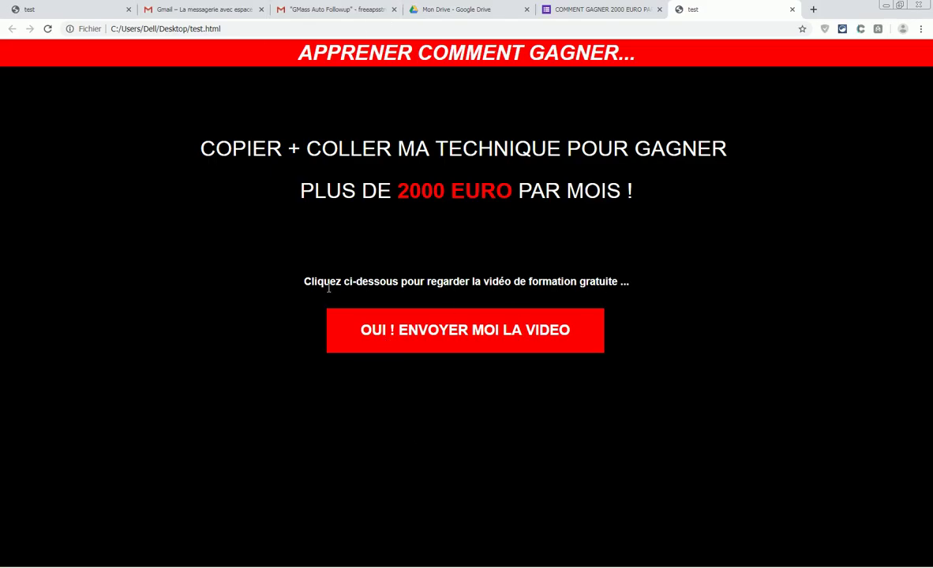
{"action": "left_click_drag", "start_coordinate": [310, 284], "coordinate": [624, 285]}
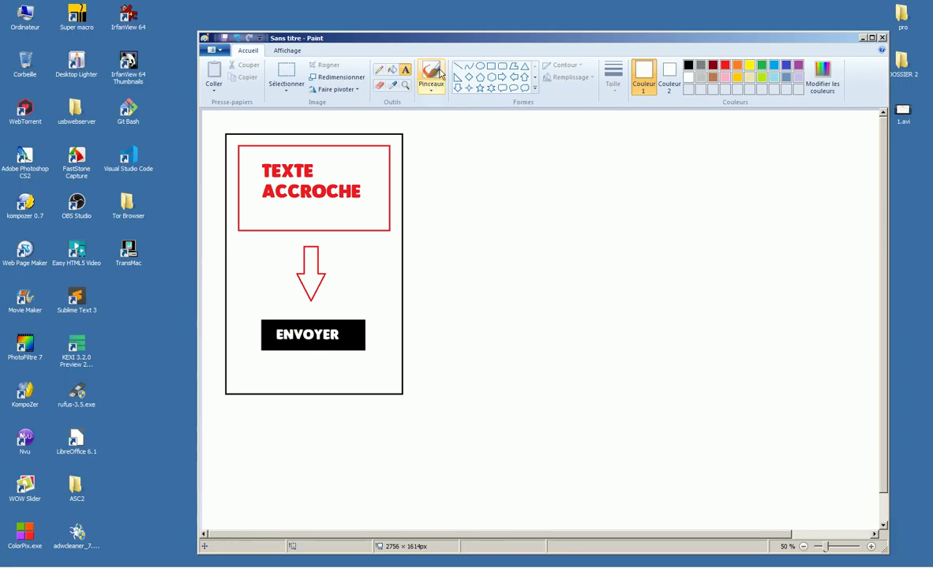
{"action": "left_click", "coordinate": [503, 82]}
{"action": "left_click", "coordinate": [724, 65]}
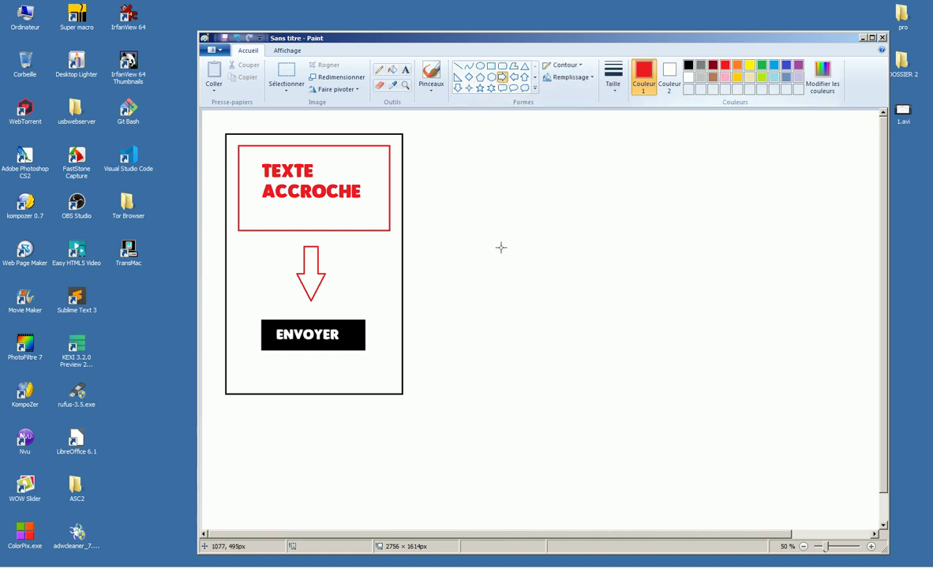
{"action": "left_click_drag", "start_coordinate": [430, 254], "coordinate": [502, 289]}
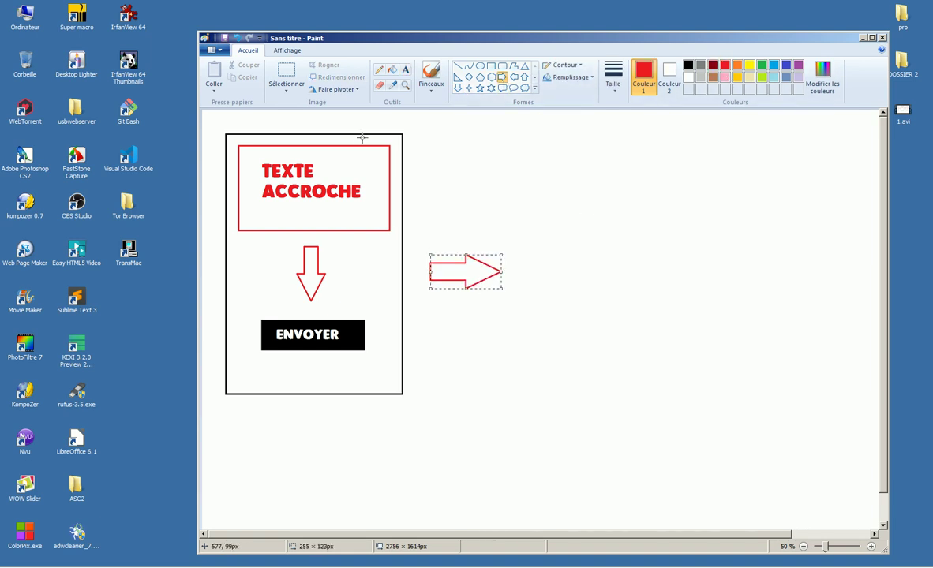
Draw a second black rectangular frame about 611 × 957 px to the right of the horizontal arrow.
{"action": "left_click", "coordinate": [491, 66]}
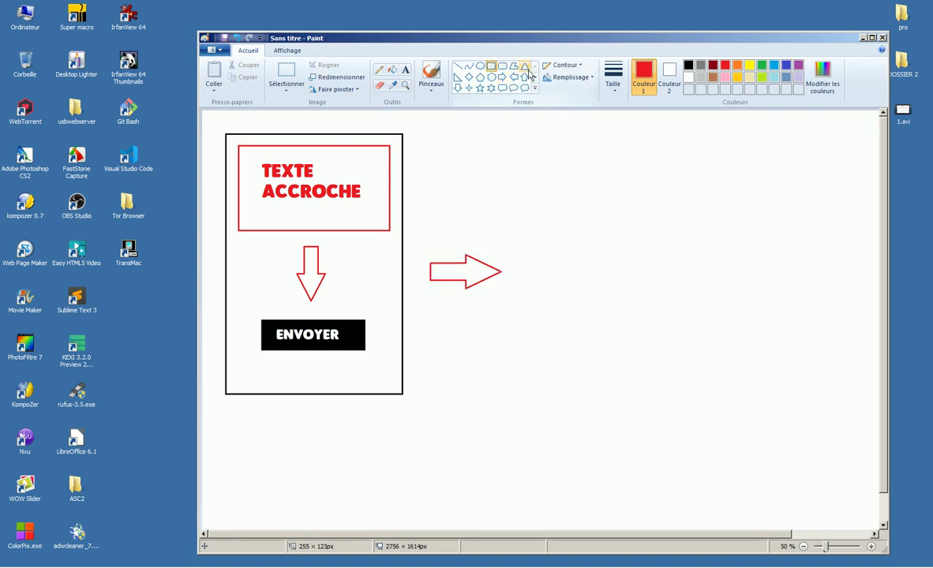
{"action": "left_click", "coordinate": [689, 66]}
{"action": "left_click_drag", "start_coordinate": [518, 132], "coordinate": [689, 397]}
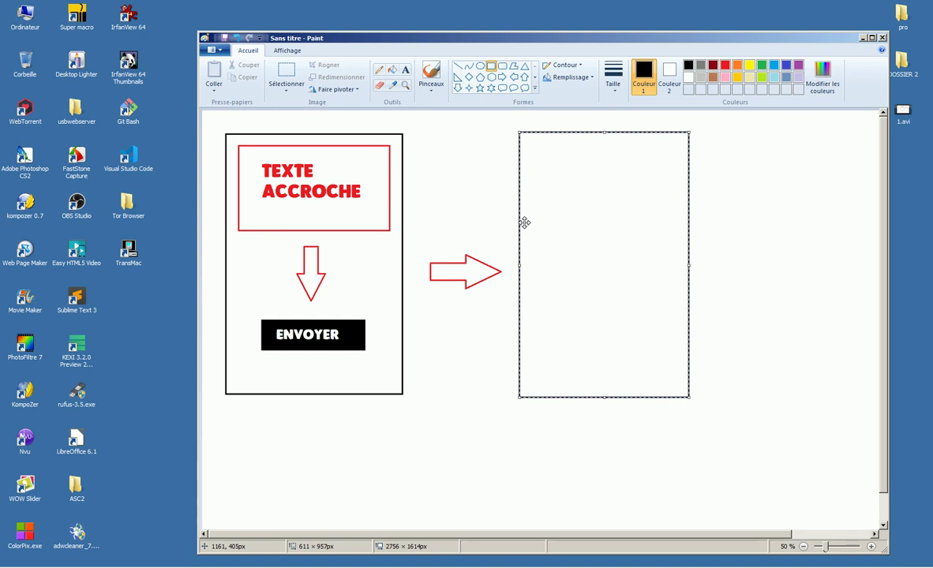
{"action": "left_click", "coordinate": [745, 180]}
Add the red text "GOOGLE FORMS" near the top of the second frame and fit its text box inside the frame.
{"action": "left_click", "coordinate": [726, 66]}
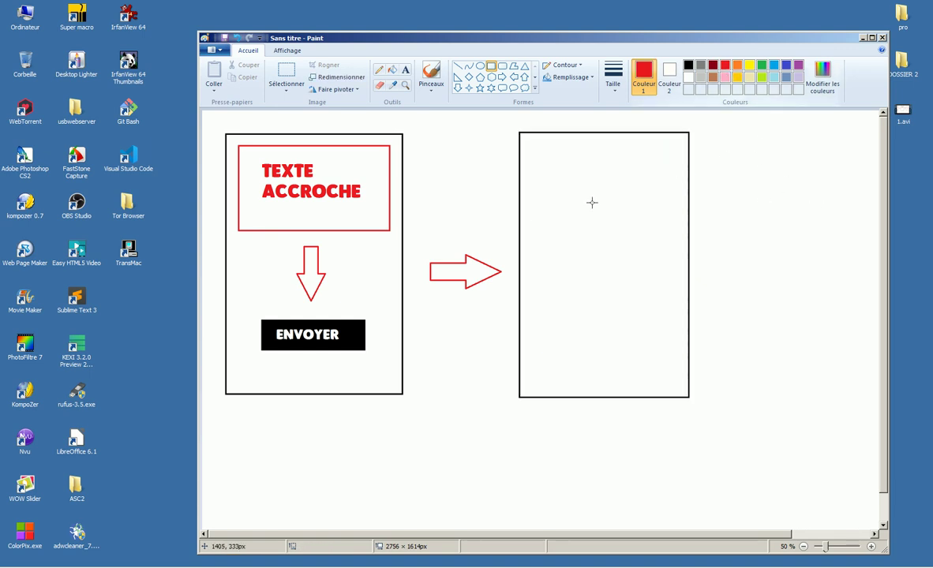
{"action": "left_click", "coordinate": [408, 71]}
{"action": "left_click", "coordinate": [553, 166]}
{"action": "type", "text": "GOOGLE FORM"}
{"action": "key", "text": "BackSpace"}
{"action": "type", "text": "RMS"}
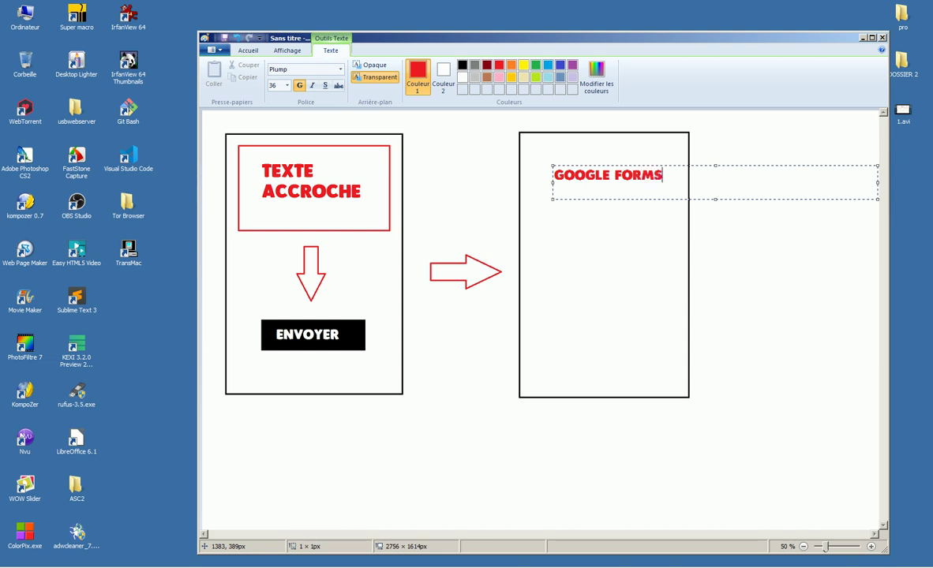
{"action": "left_click_drag", "start_coordinate": [878, 182], "coordinate": [629, 191]}
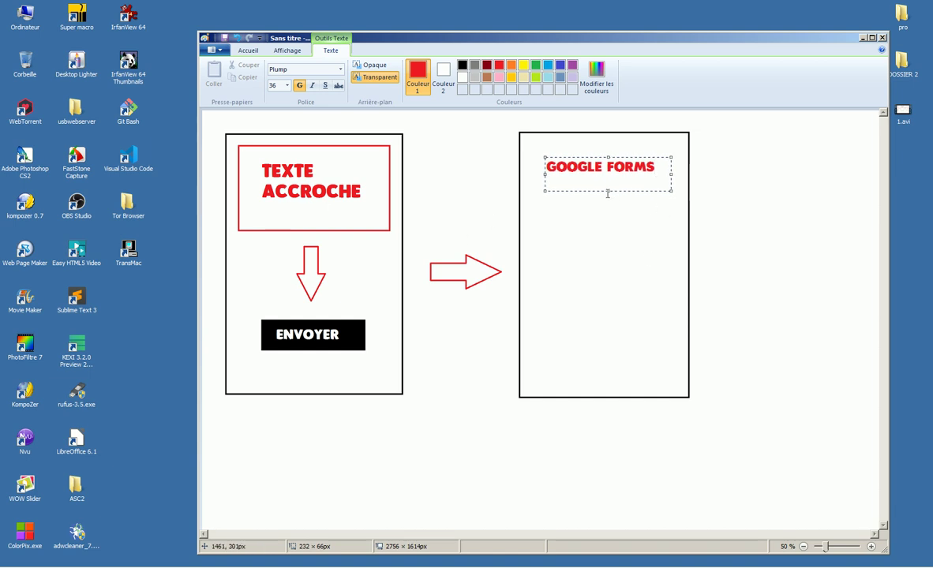
{"action": "left_click_drag", "start_coordinate": [609, 192], "coordinate": [609, 182]}
{"action": "left_click", "coordinate": [816, 218]}
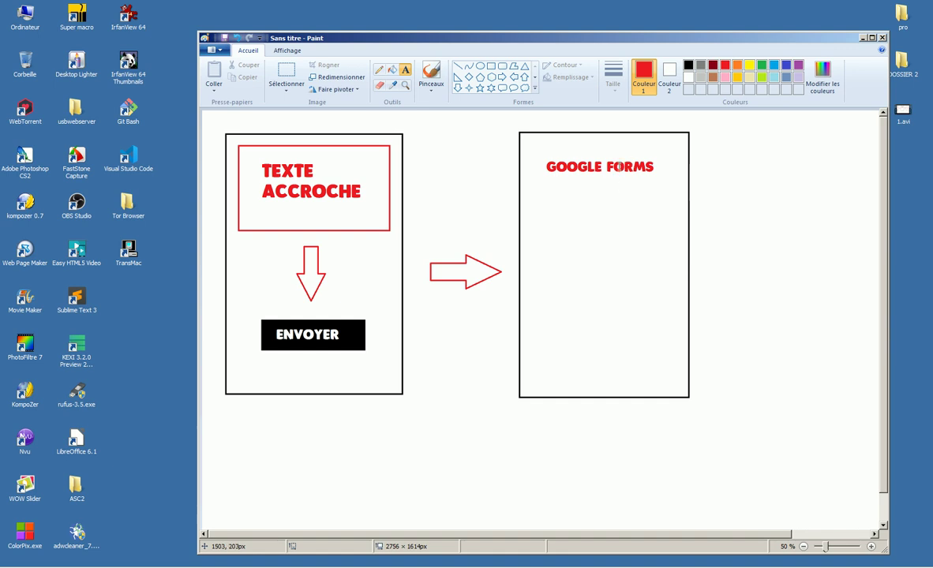
Switch to the browser's Google Forms tab, preview the form as respondents see it, and close the preview.
{"action": "left_click", "coordinate": [437, 566]}
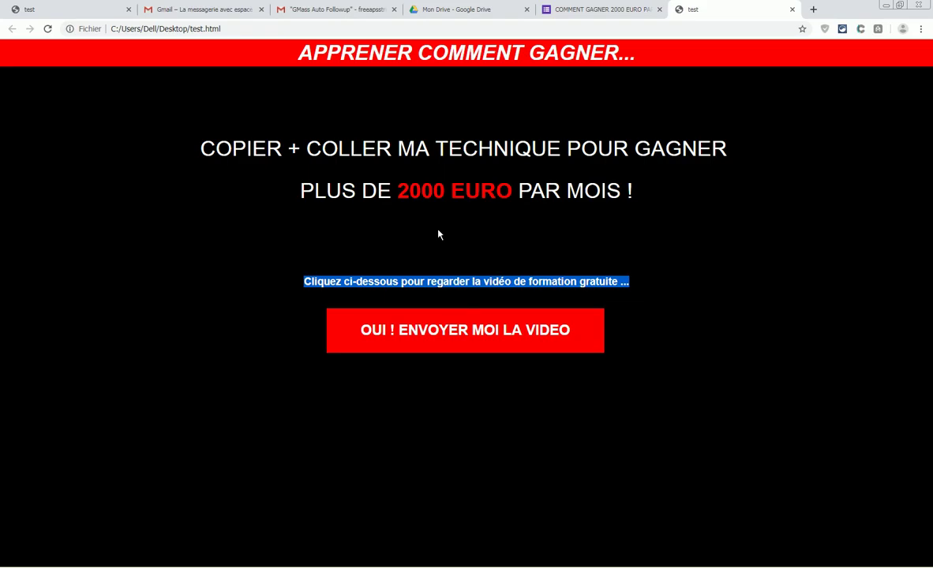
{"action": "left_click", "coordinate": [606, 10]}
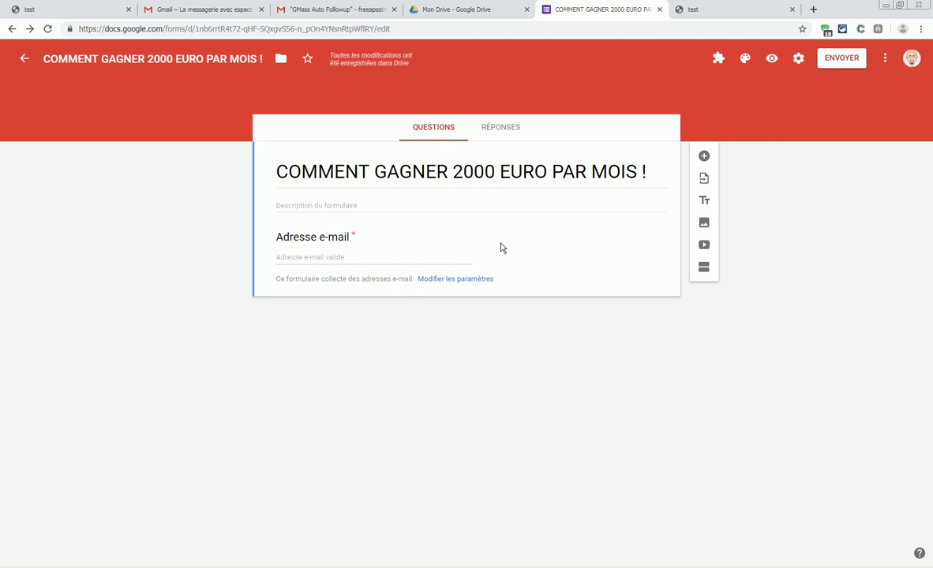
{"action": "left_click", "coordinate": [771, 58]}
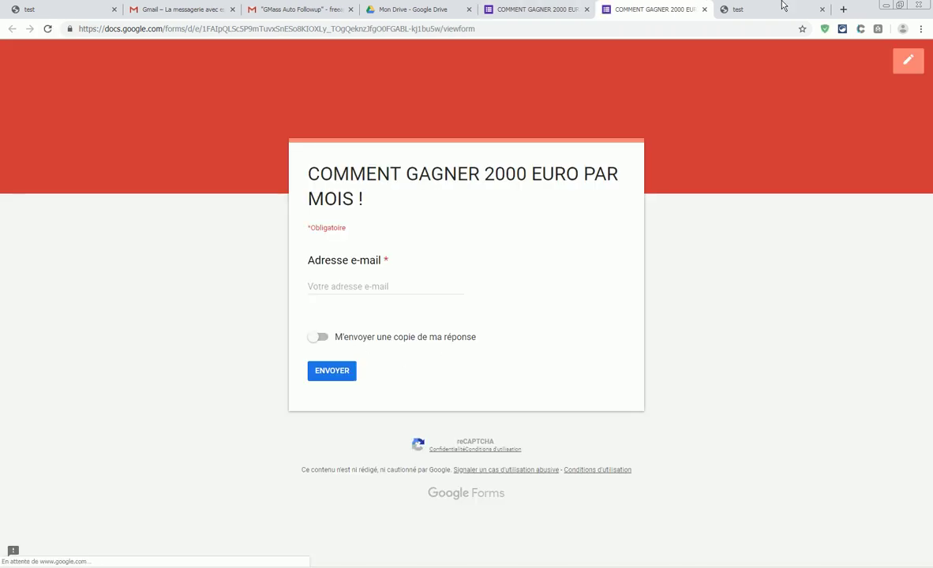
{"action": "left_click", "coordinate": [704, 9]}
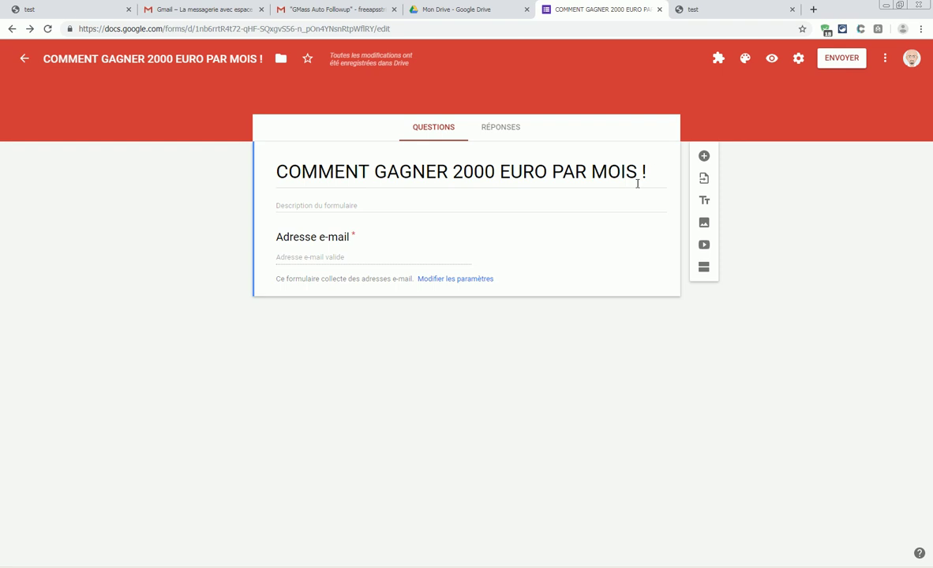
In the form's general settings, turn off "Envoyer une copie des réponses" and turn on "Limiter à une réponse".
{"action": "left_click", "coordinate": [798, 59]}
{"action": "left_click", "coordinate": [336, 173]}
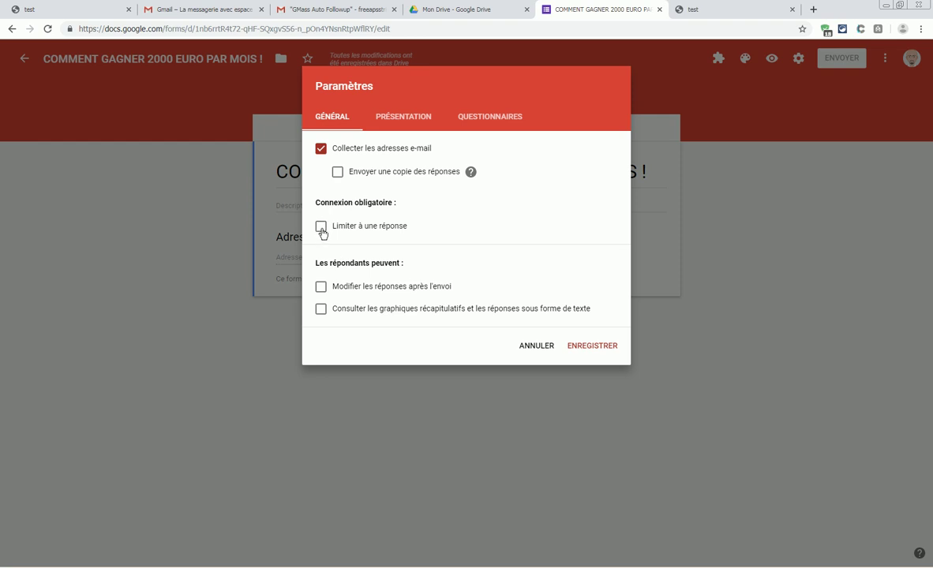
{"action": "left_click", "coordinate": [322, 229]}
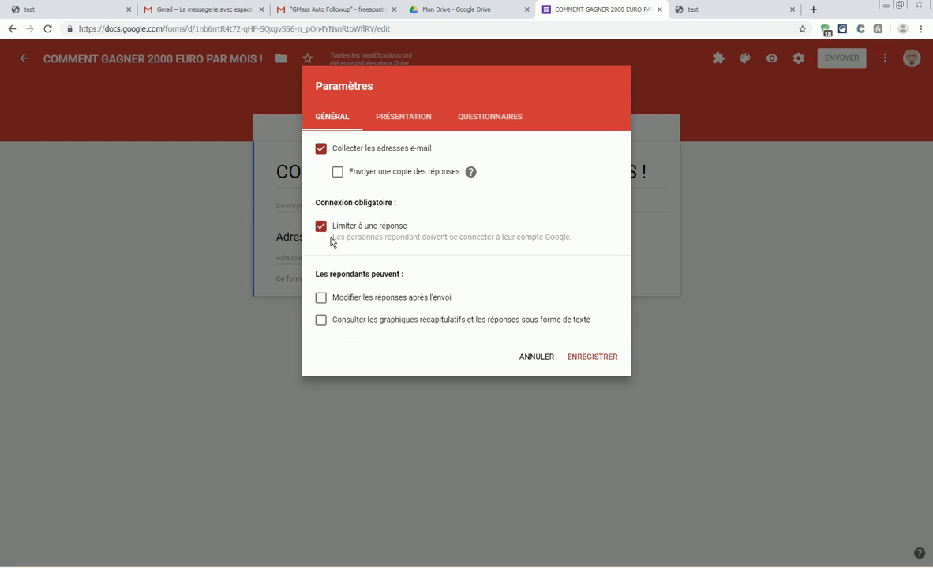
Enter the form's confirmation message "MERCI VOUS ÊTES INSCRIT VOICI LE LIEN DE TA VIDÉO :" in the presentation settings, with the accent in "VIDÉO" corrected.
{"action": "left_click", "coordinate": [405, 120]}
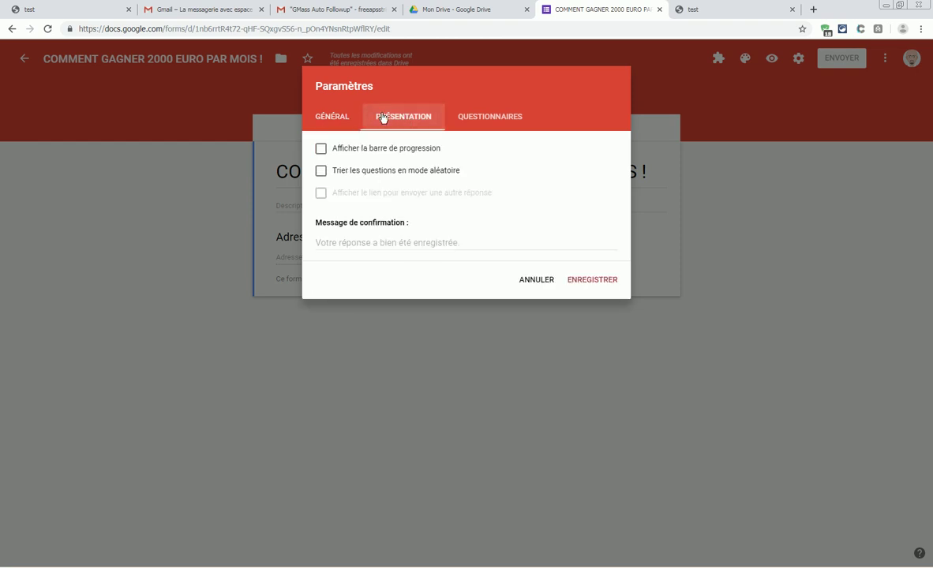
{"action": "left_click", "coordinate": [359, 245]}
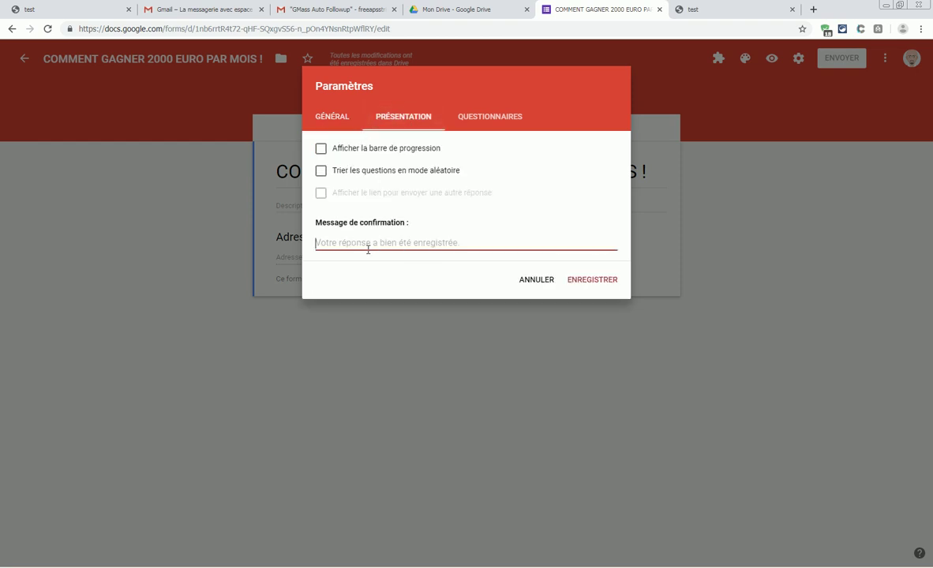
{"action": "type", "text": "MERCI"}
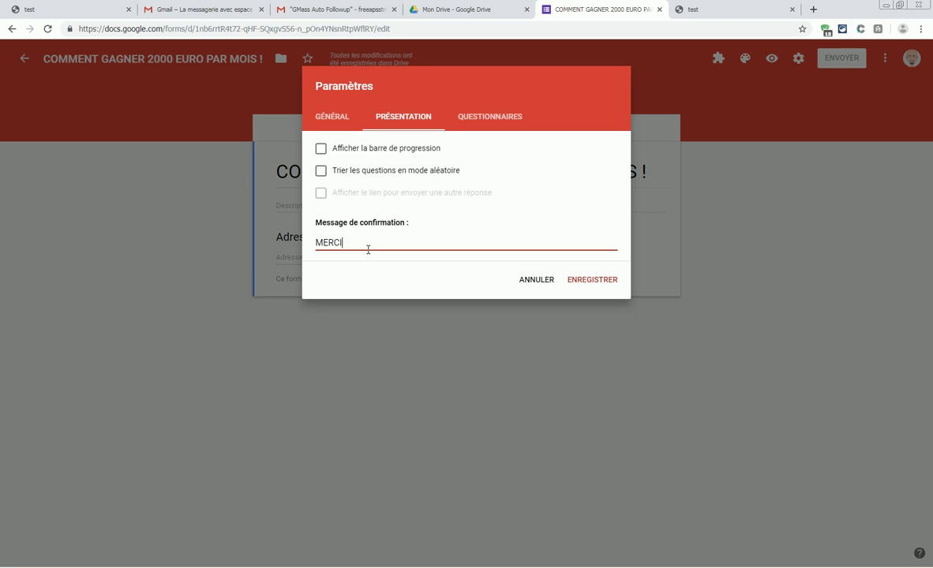
{"action": "type", "text": " VOU"}
{"action": "type", "text": "S ÊTES INSCR"}
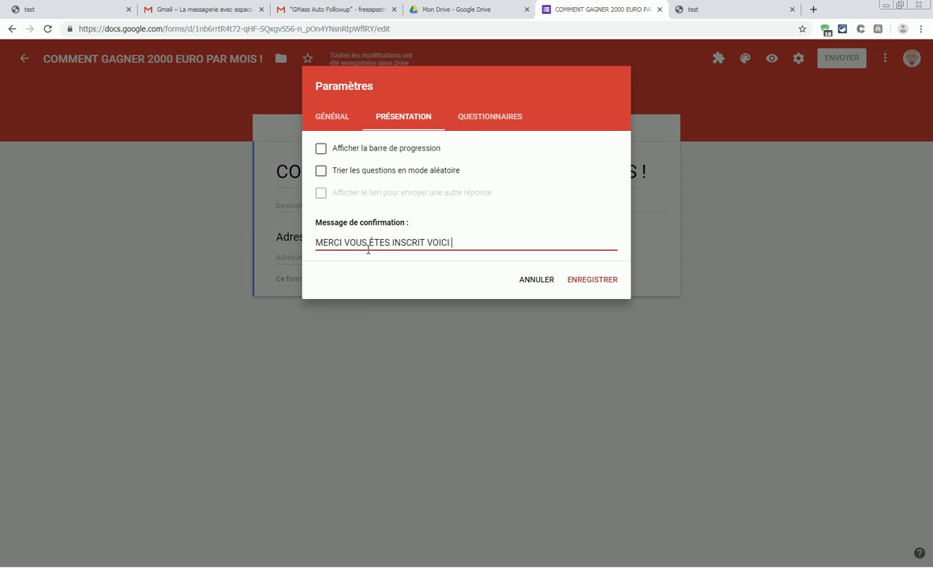
{"action": "type", "text": "IT VOICI LE LIEN DE TA VIDEO :"}
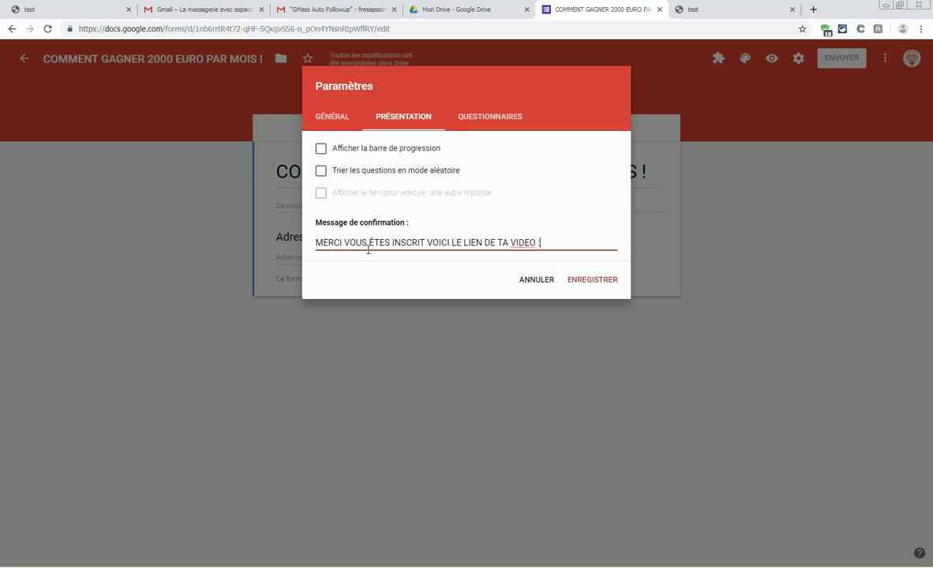
{"action": "double_click", "coordinate": [535, 242]}
{"action": "right_click", "coordinate": [521, 244]}
{"action": "left_click", "coordinate": [555, 251]}
{"action": "type", "text": "w.tutogr"}
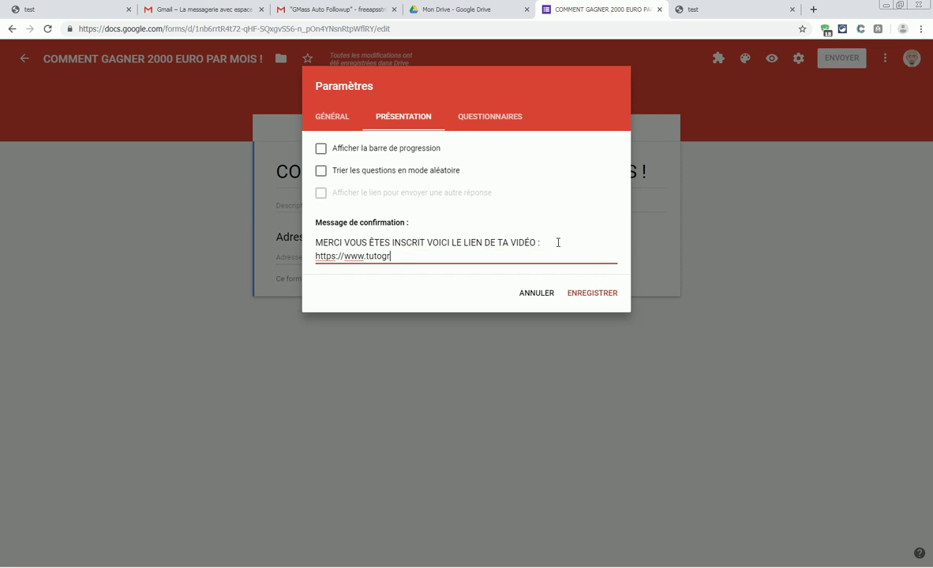
{"action": "type", "text": "atuit.be"}
{"action": "left_click", "coordinate": [588, 294]}
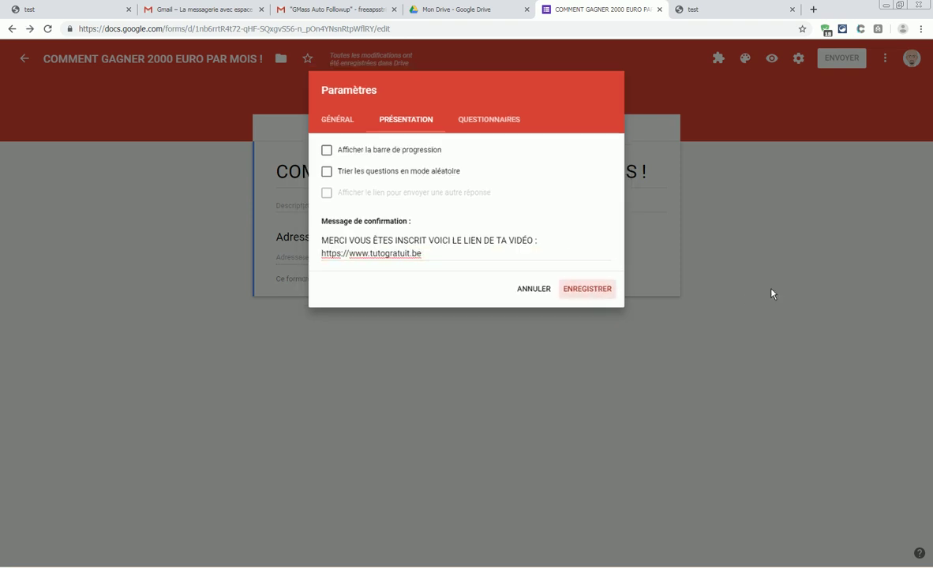
Switch to Paint, draw a black rectangle about 357 × 77 px below "GOOGLE FORMS", and add the black text "MAIL" inside it.
{"action": "left_click", "coordinate": [886, 6]}
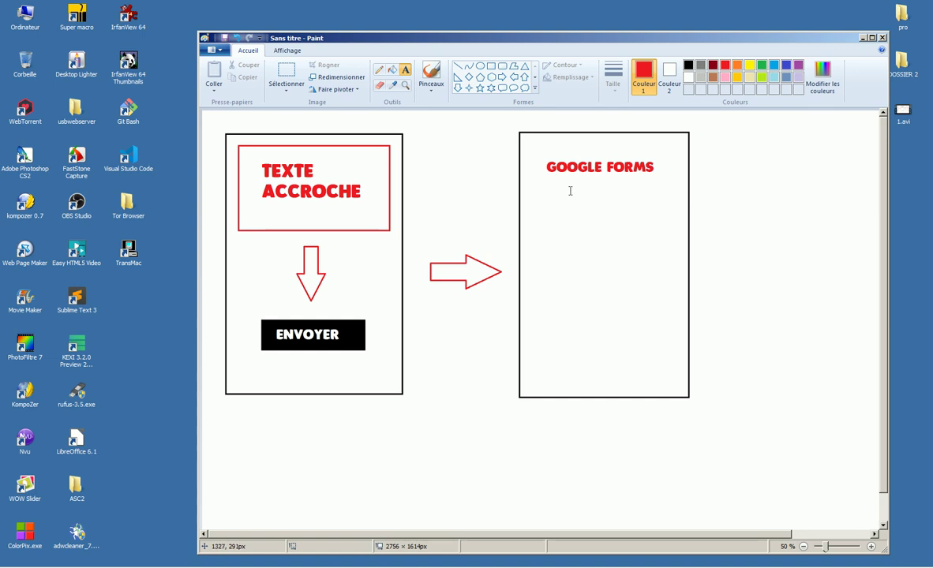
{"action": "left_click", "coordinate": [491, 66]}
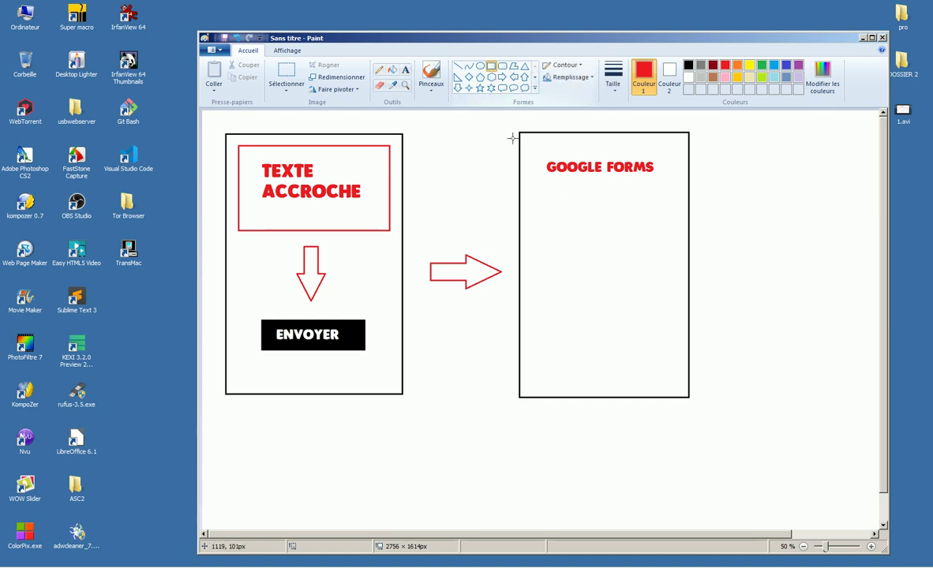
{"action": "left_click", "coordinate": [690, 66]}
{"action": "left_click_drag", "start_coordinate": [555, 197], "coordinate": [655, 220]}
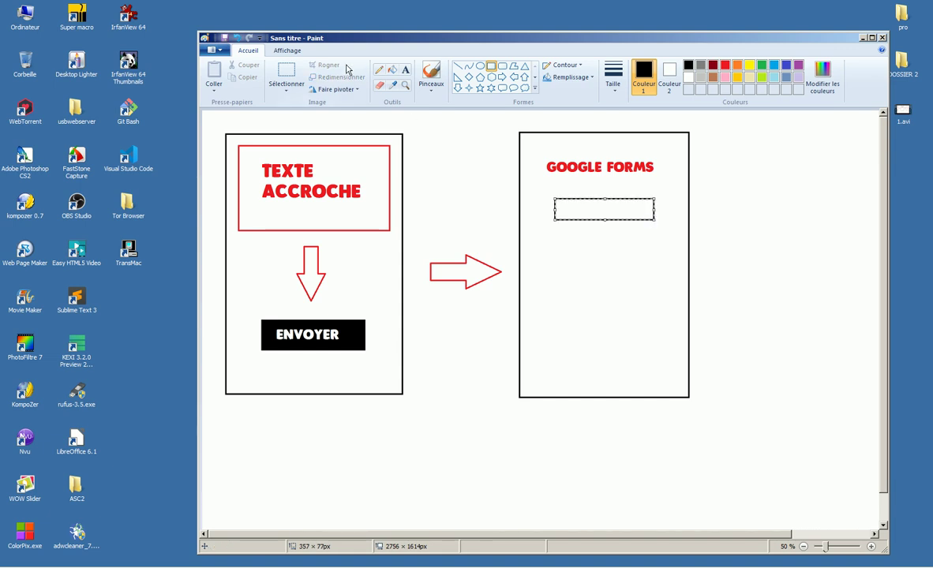
{"action": "left_click", "coordinate": [407, 70]}
{"action": "left_click", "coordinate": [568, 197]}
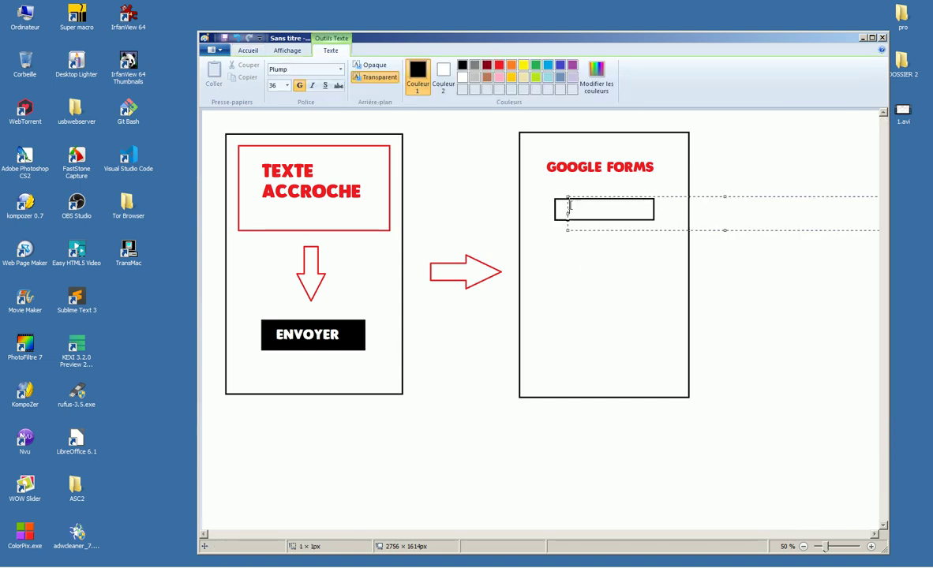
{"action": "type", "text": "MAIL"}
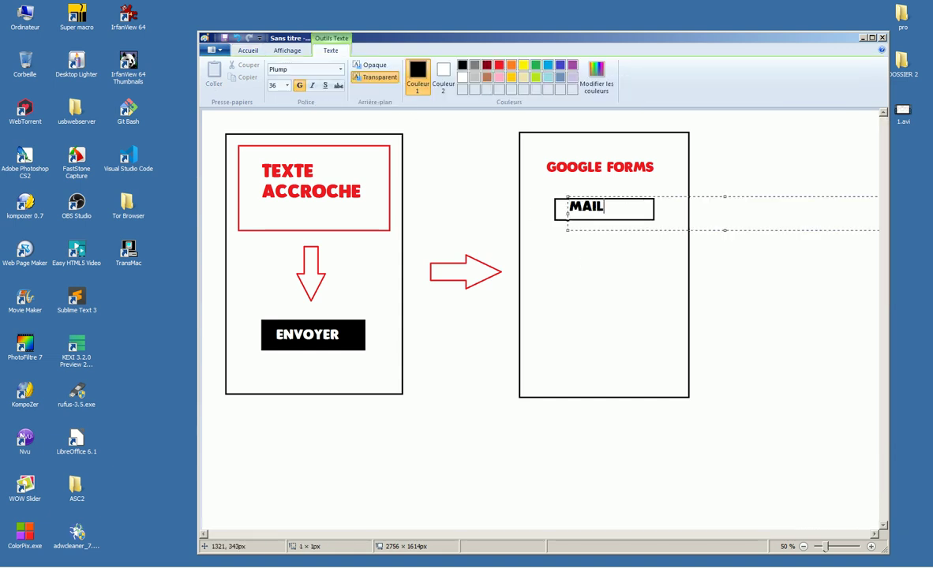
{"action": "left_click", "coordinate": [611, 259]}
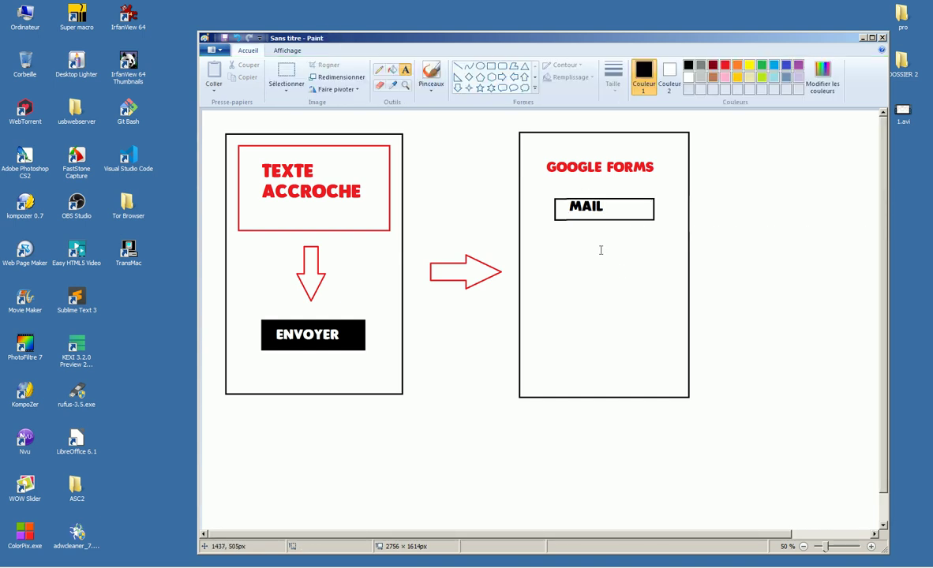
Draw a red rectangle about 295 × 61 px below the MAIL box and add the red text "ENVOYER" over it.
{"action": "left_click", "coordinate": [725, 65]}
{"action": "left_click", "coordinate": [491, 66]}
{"action": "left_click_drag", "start_coordinate": [593, 234], "coordinate": [676, 250]}
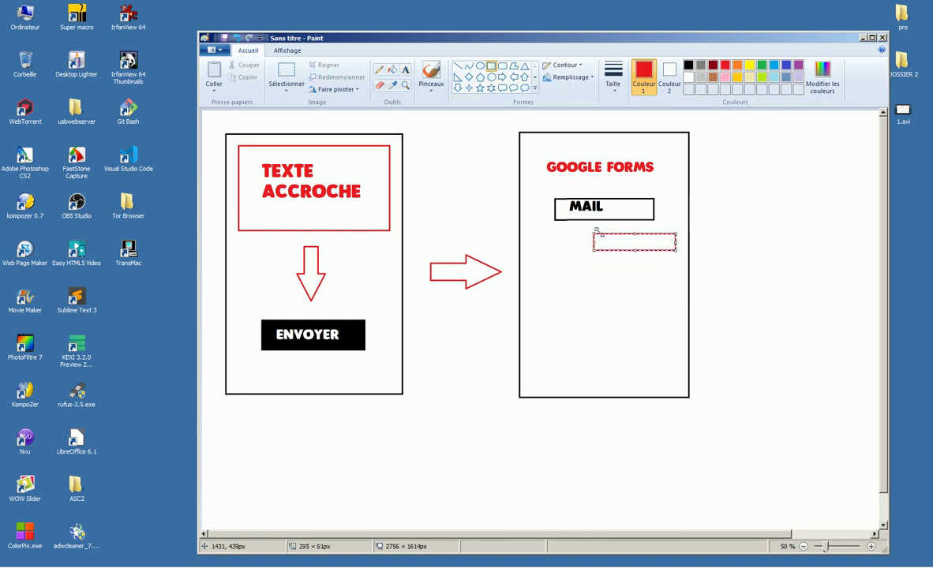
{"action": "left_click", "coordinate": [406, 69]}
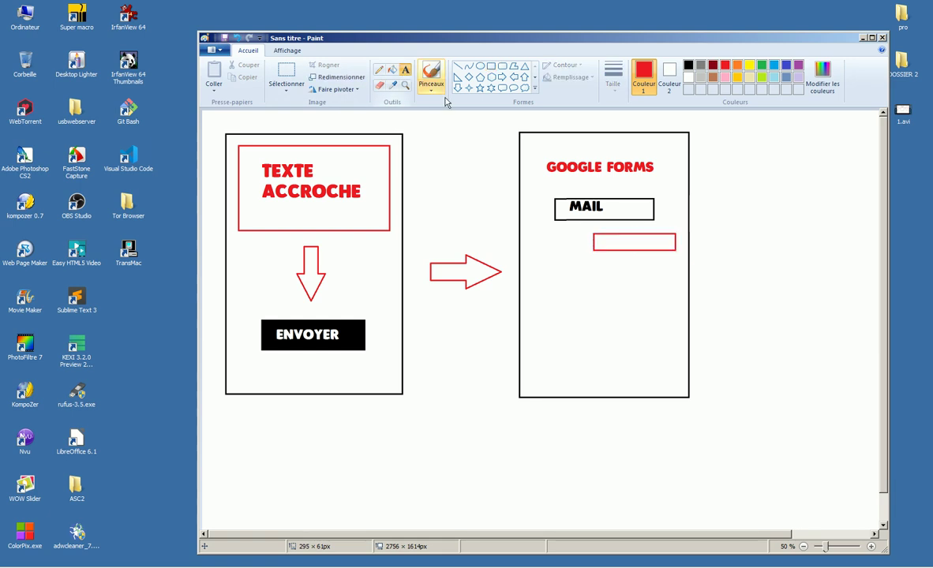
{"action": "left_click", "coordinate": [605, 242]}
{"action": "type", "text": "ENVOYER"}
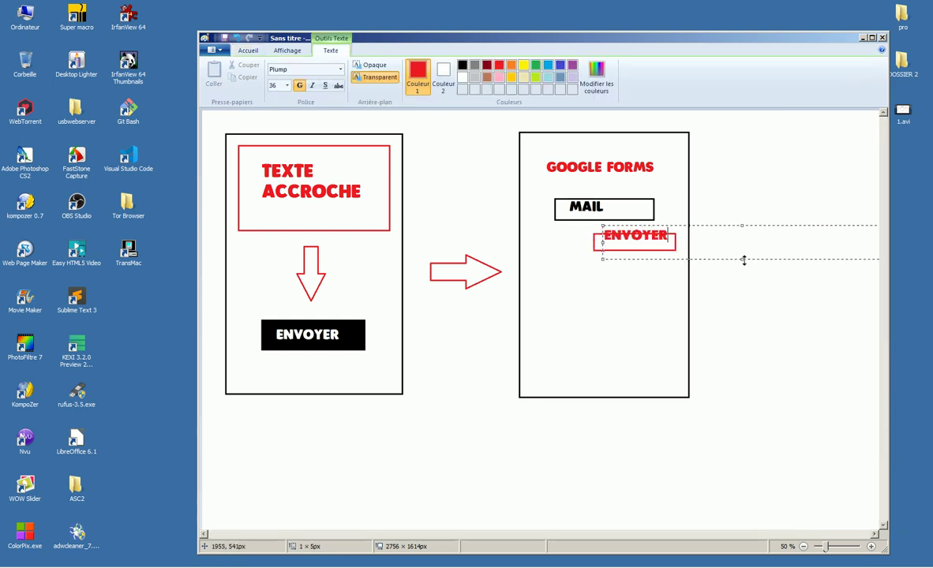
{"action": "left_click_drag", "start_coordinate": [742, 259], "coordinate": [743, 243]}
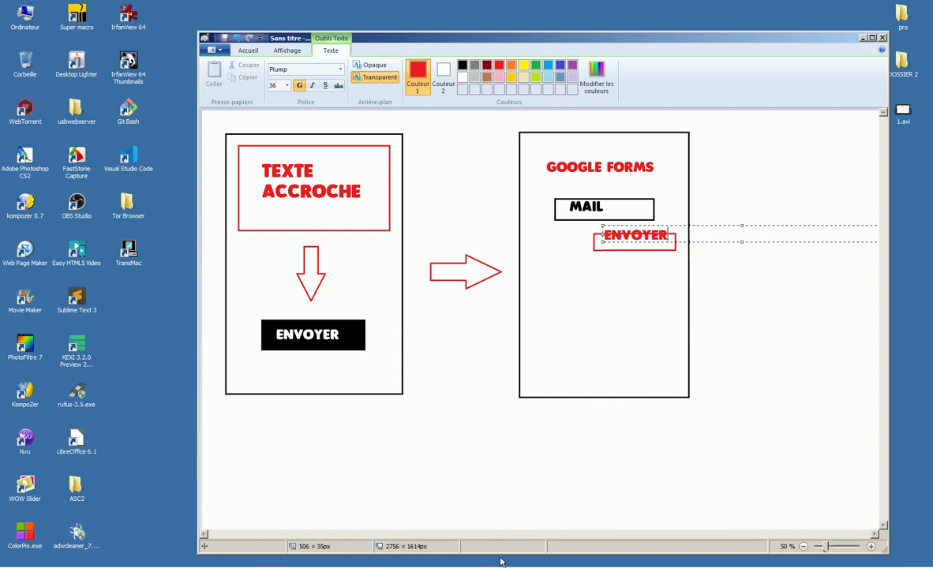
Enlarge the drawing canvas to about 4632 × 2348 px.
{"action": "left_click_drag", "start_coordinate": [827, 547], "coordinate": [821, 546]}
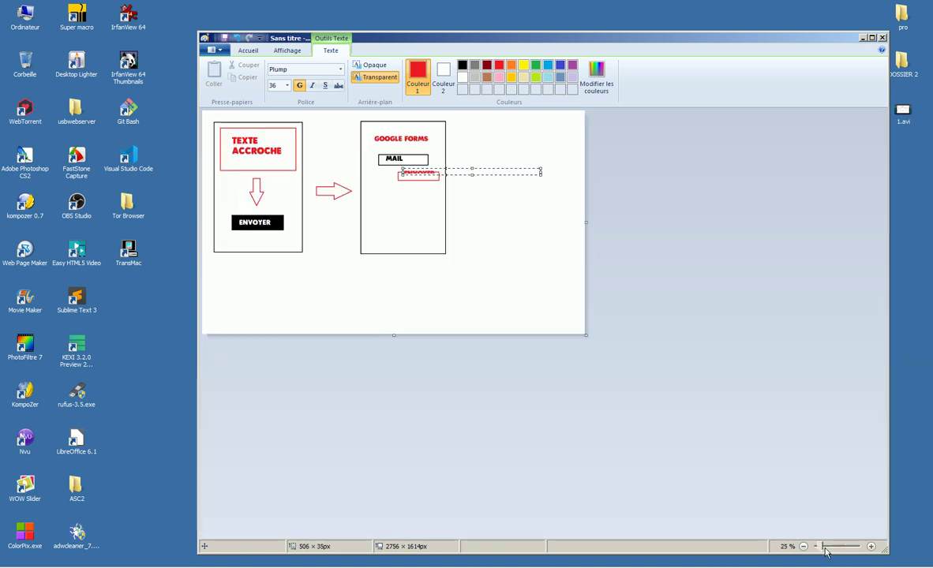
{"action": "left_click_drag", "start_coordinate": [586, 336], "coordinate": [843, 436]}
{"action": "scroll", "coordinate": [763, 510], "scroll_direction": "up", "scroll_amount": 1}
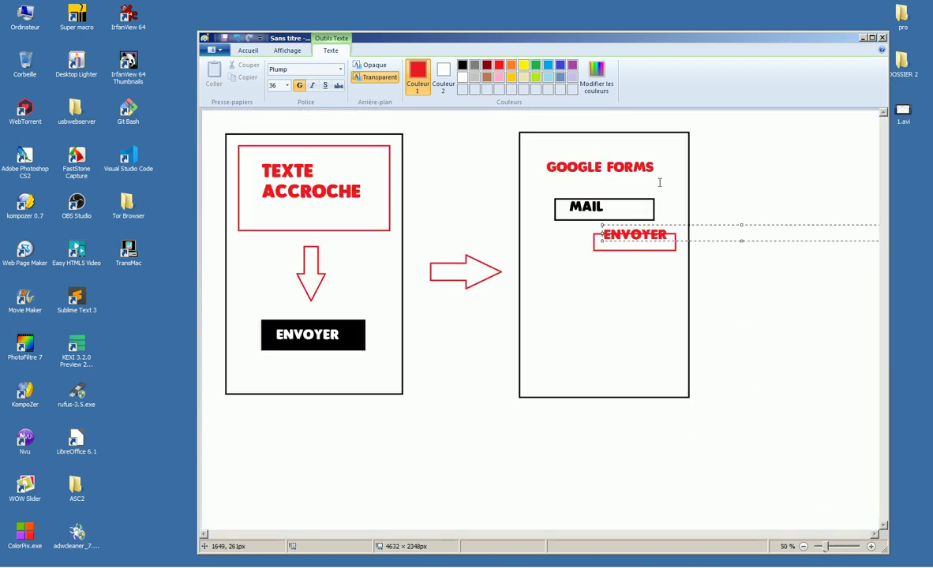
Shrink the red "ENVOYER" text box to about 138 × 34 px and place it inside the red rectangle.
{"action": "left_click_drag", "start_coordinate": [818, 239], "coordinate": [754, 262]}
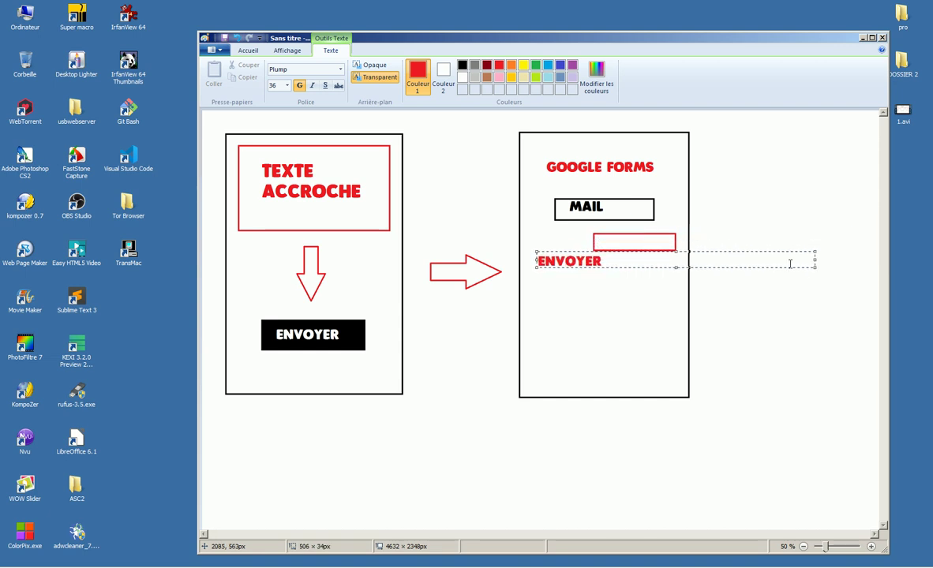
{"action": "left_click_drag", "start_coordinate": [815, 261], "coordinate": [670, 241]}
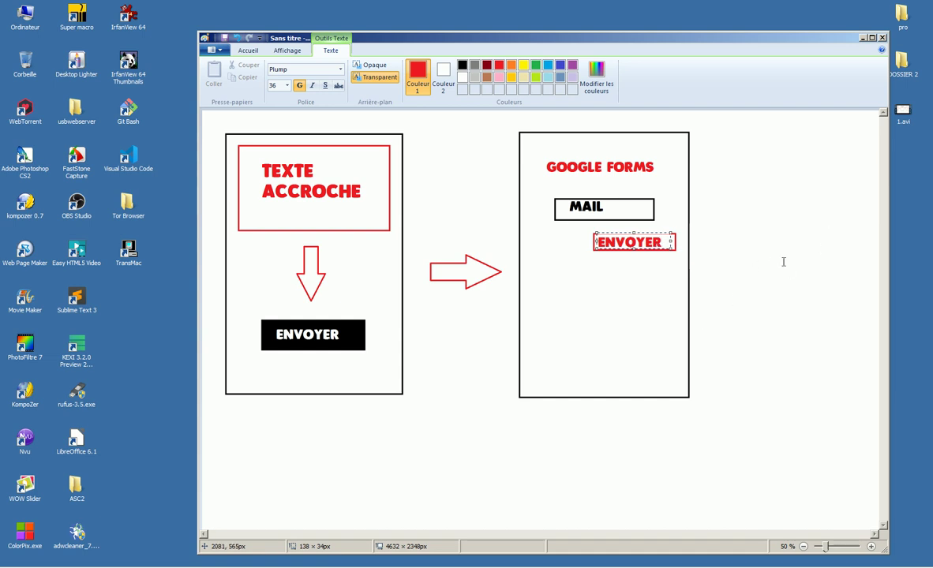
{"action": "left_click", "coordinate": [634, 263]}
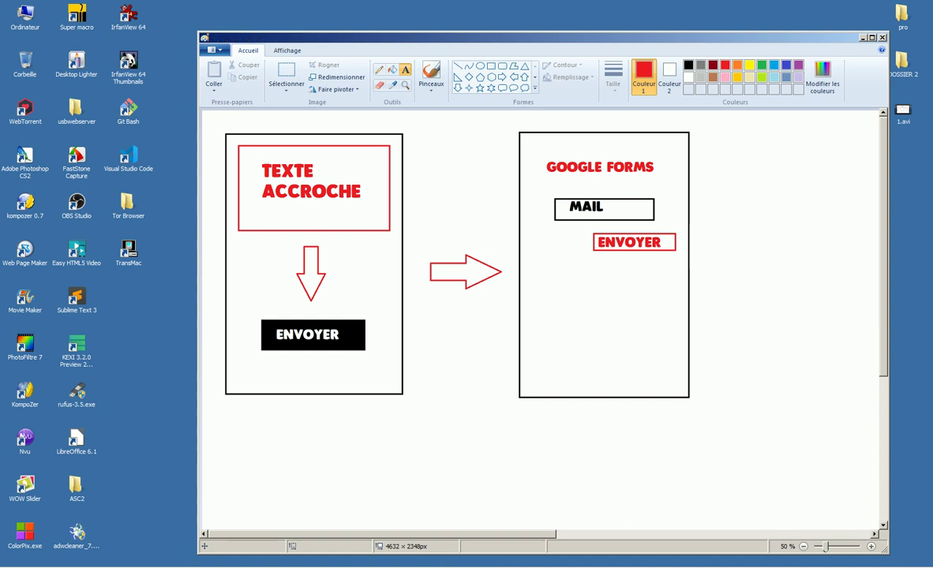
Switch to the browser, reopen the form's presentation settings, and highlight the link in the confirmation message.
{"action": "key", "text": "alt+Tab"}
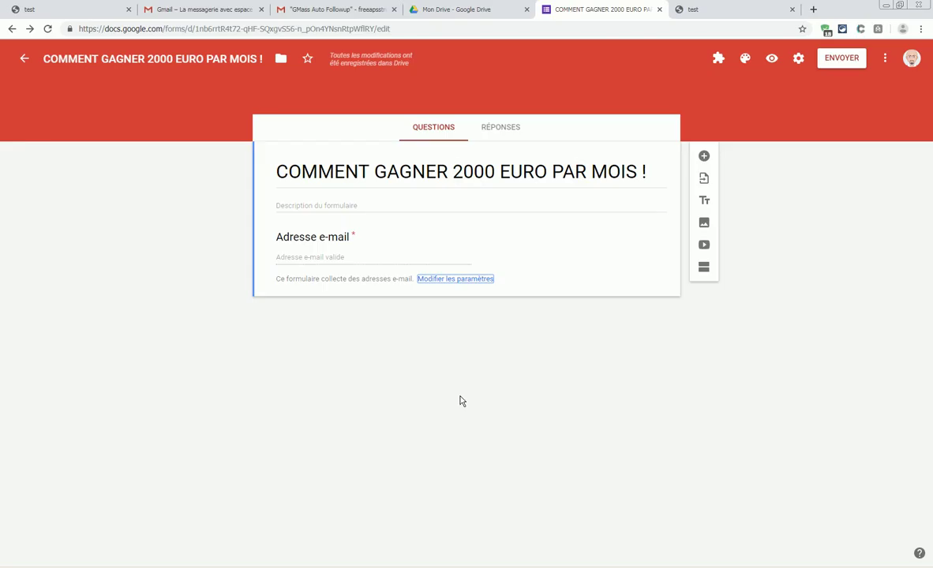
{"action": "left_click", "coordinate": [798, 59]}
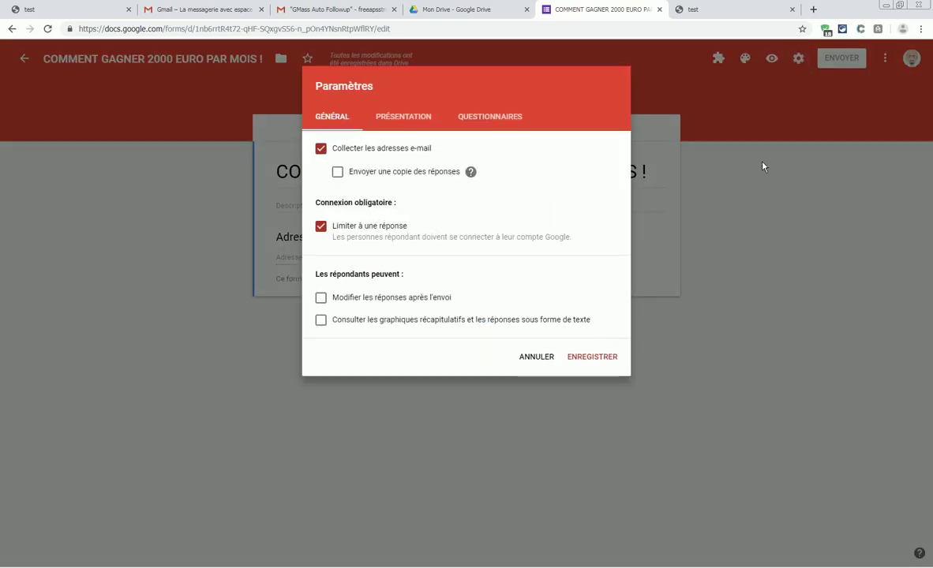
{"action": "left_click", "coordinate": [383, 117]}
{"action": "left_click_drag", "start_coordinate": [428, 256], "coordinate": [309, 261]}
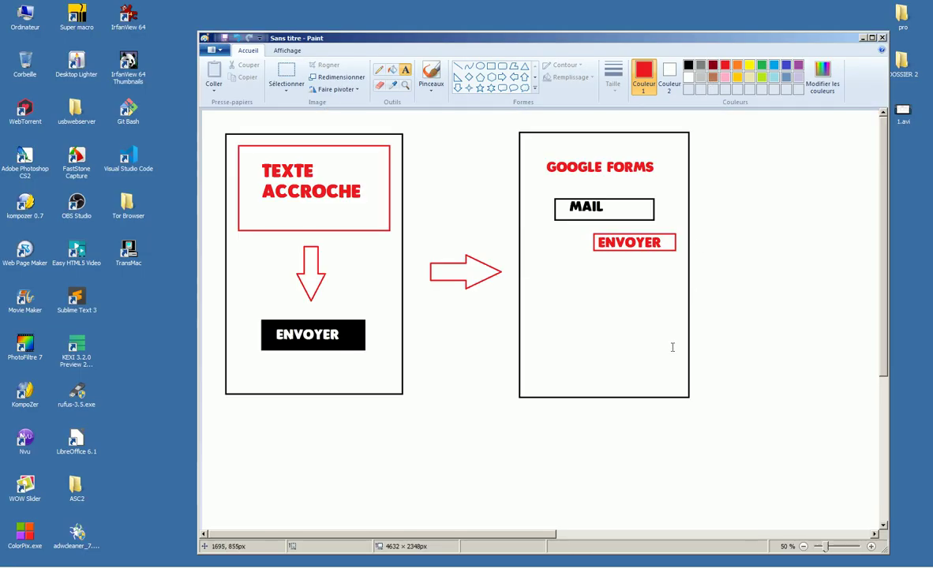
Switch to Paint, draw a red right arrow about 125 px high beside the Google Forms frame, and stretch it wider.
{"action": "left_click", "coordinate": [502, 77]}
{"action": "mouse_move", "coordinate": [716, 254]}
{"action": "left_mouse_down"}
{"action": "mouse_move", "coordinate": [755, 243]}
{"action": "mouse_move", "coordinate": [755, 219]}
{"action": "left_mouse_up"}
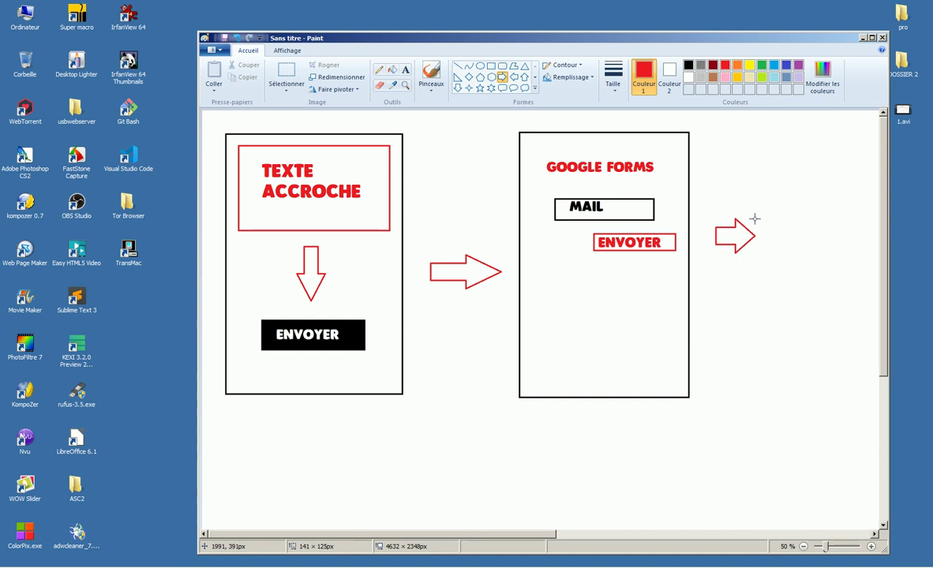
{"action": "left_click_drag", "start_coordinate": [551, 536], "coordinate": [747, 537]}
{"action": "left_click_drag", "start_coordinate": [420, 236], "coordinate": [471, 235]}
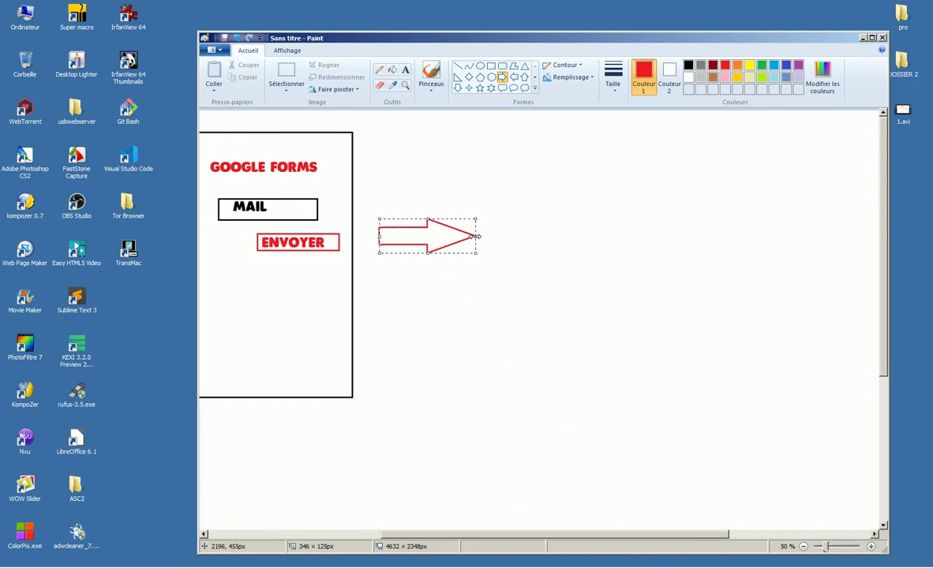
{"action": "left_click", "coordinate": [560, 216]}
Draw a red rectangle about 935 × 765 px to the right of the new arrow.
{"action": "left_click", "coordinate": [491, 67]}
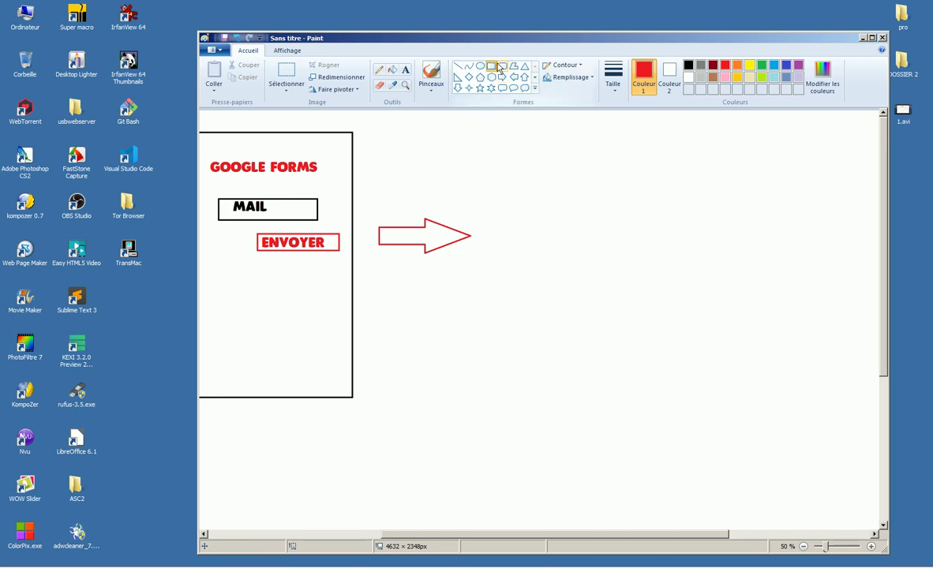
{"action": "mouse_move", "coordinate": [496, 170]}
{"action": "left_mouse_down"}
{"action": "mouse_move", "coordinate": [741, 384]}
{"action": "mouse_move", "coordinate": [756, 382]}
{"action": "left_mouse_up"}
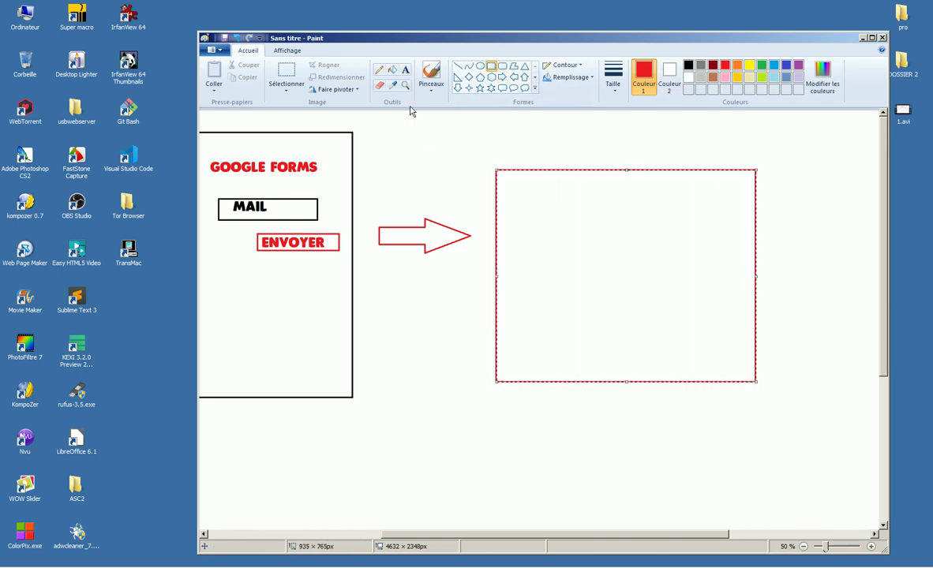
Add the red text "VIDEO GRATUITE" in the upper part of the large red rectangle, shrinking its text box to about 240 × 66 px.
{"action": "left_click", "coordinate": [406, 70]}
{"action": "left_click", "coordinate": [585, 235]}
{"action": "type", "text": "VIDEO GRATUITE"}
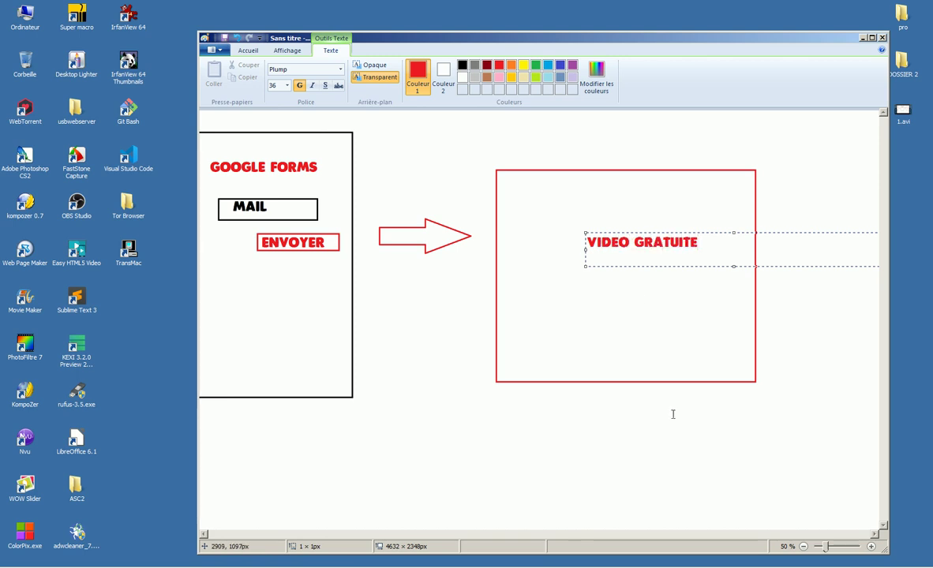
{"action": "left_click_drag", "start_coordinate": [783, 267], "coordinate": [723, 259]}
{"action": "left_click_drag", "start_coordinate": [821, 241], "coordinate": [652, 251]}
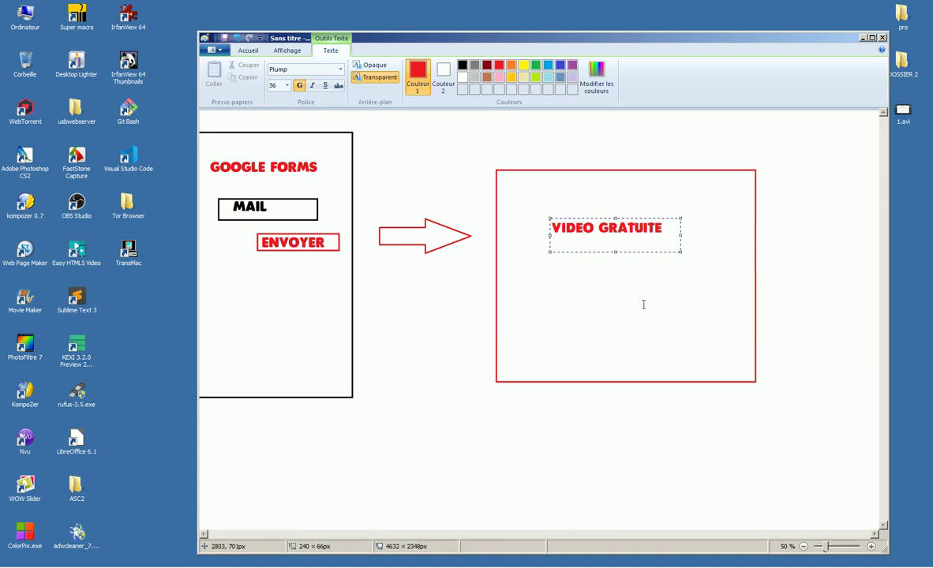
{"action": "left_click", "coordinate": [625, 282]}
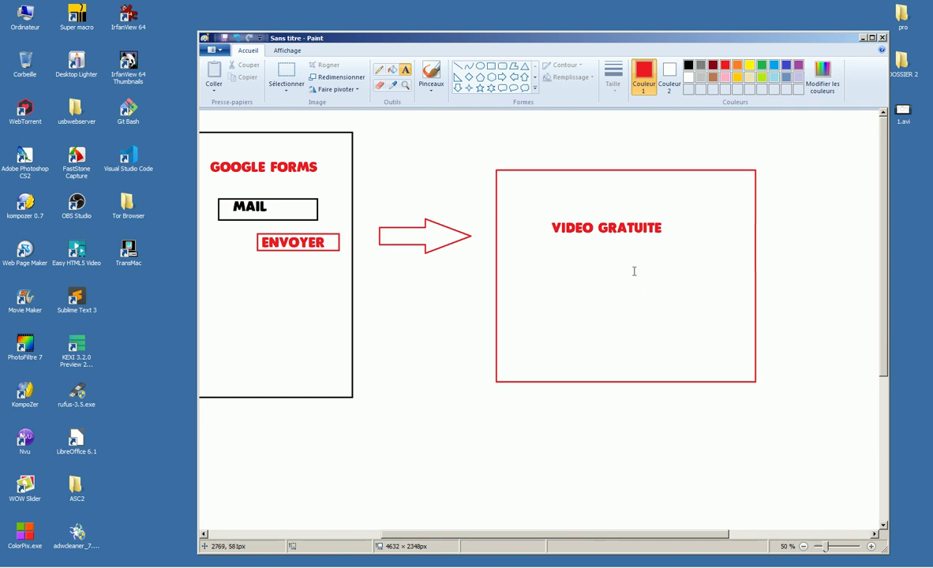
Draw a red down arrow about 153 × 215 px and place it directly beneath the "VIDEO GRATUITE" text.
{"action": "left_click", "coordinate": [457, 87]}
{"action": "mouse_move", "coordinate": [609, 270]}
{"action": "left_mouse_down"}
{"action": "mouse_move", "coordinate": [626, 341]}
{"action": "mouse_move", "coordinate": [654, 348]}
{"action": "mouse_move", "coordinate": [653, 329]}
{"action": "left_mouse_up"}
{"action": "left_click_drag", "start_coordinate": [637, 295], "coordinate": [613, 270]}
Draw a black rectangle about 761 × 143 px below the down arrow, inside the large red frame.
{"action": "left_click", "coordinate": [491, 66]}
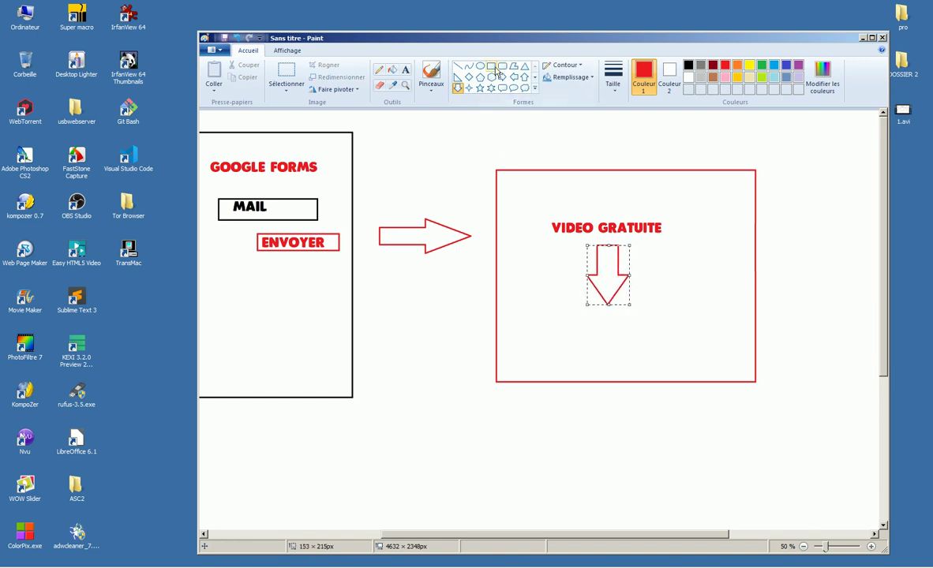
{"action": "mouse_move", "coordinate": [522, 329]}
{"action": "left_mouse_down"}
{"action": "mouse_move", "coordinate": [743, 346]}
{"action": "mouse_move", "coordinate": [743, 369]}
{"action": "mouse_move", "coordinate": [735, 369]}
{"action": "left_mouse_up"}
{"action": "left_click", "coordinate": [688, 65]}
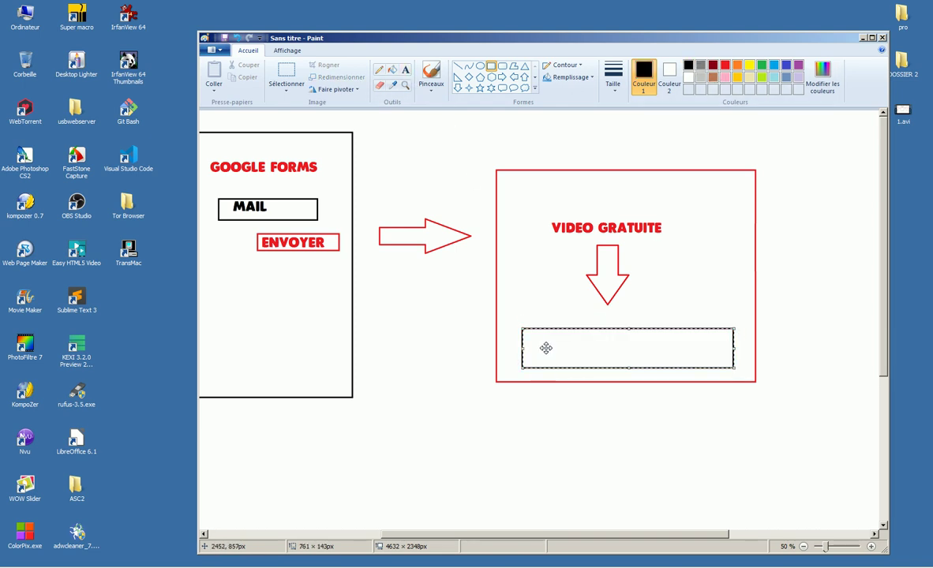
Label the black rectangle "FORMATION PAYANTE" in black text, shrinking the text box to about 312 × 41 px and centering it inside.
{"action": "left_click", "coordinate": [405, 69]}
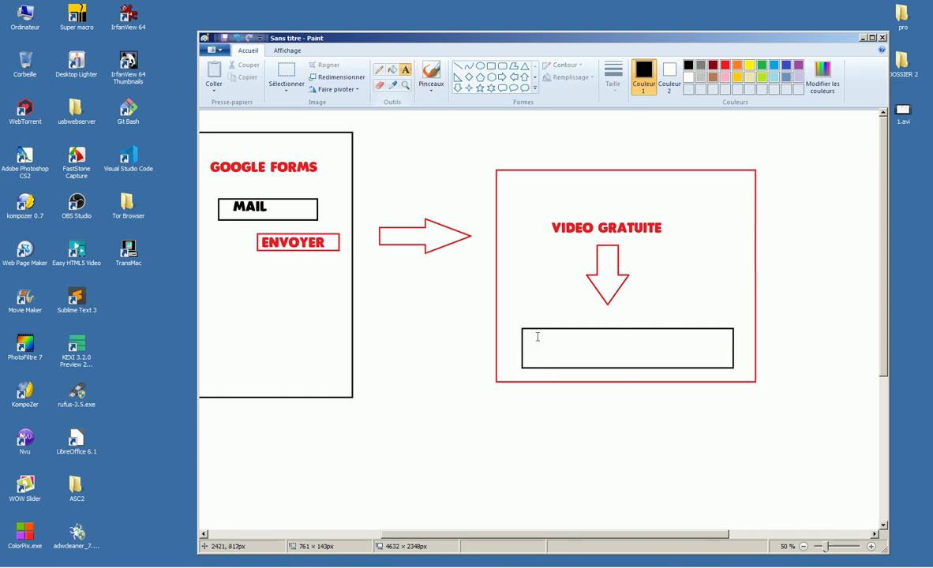
{"action": "left_click", "coordinate": [536, 350]}
{"action": "type", "text": "FORTM"}
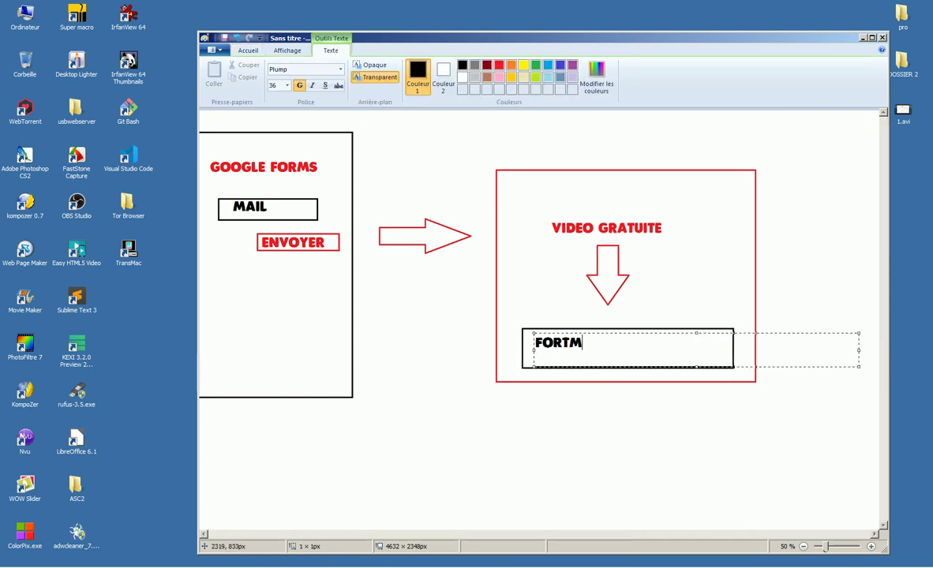
{"action": "type", "text": "ATION PAYANTE"}
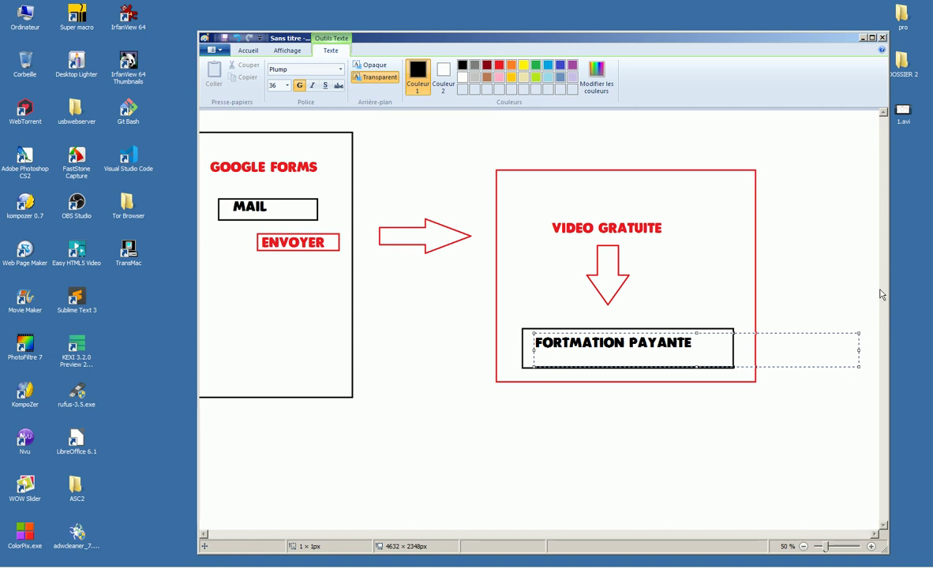
{"action": "left_click_drag", "start_coordinate": [859, 352], "coordinate": [704, 353]}
{"action": "left_click_drag", "start_coordinate": [619, 367], "coordinate": [619, 354]}
{"action": "left_click_drag", "start_coordinate": [679, 356], "coordinate": [688, 359]}
{"action": "left_click", "coordinate": [579, 352]}
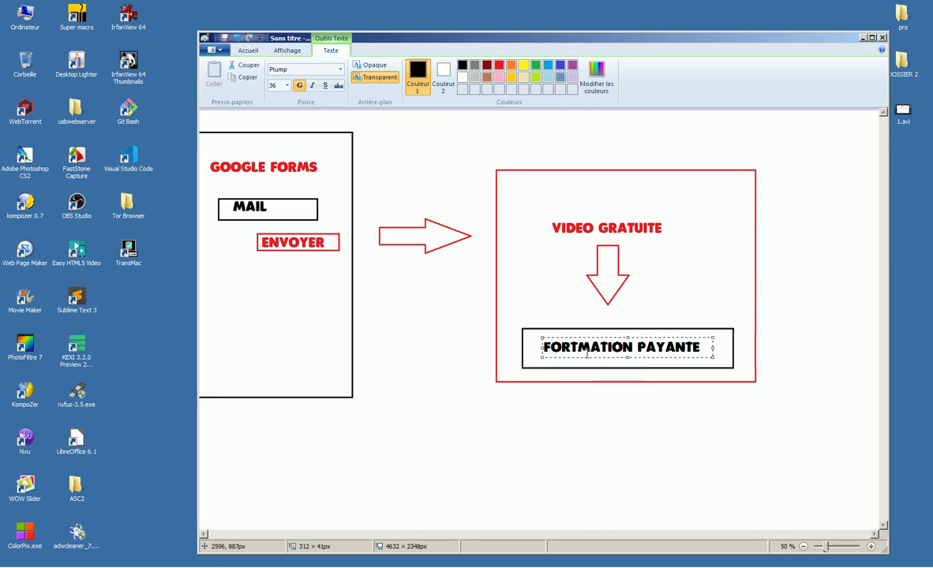
{"action": "key", "text": "BackSpace"}
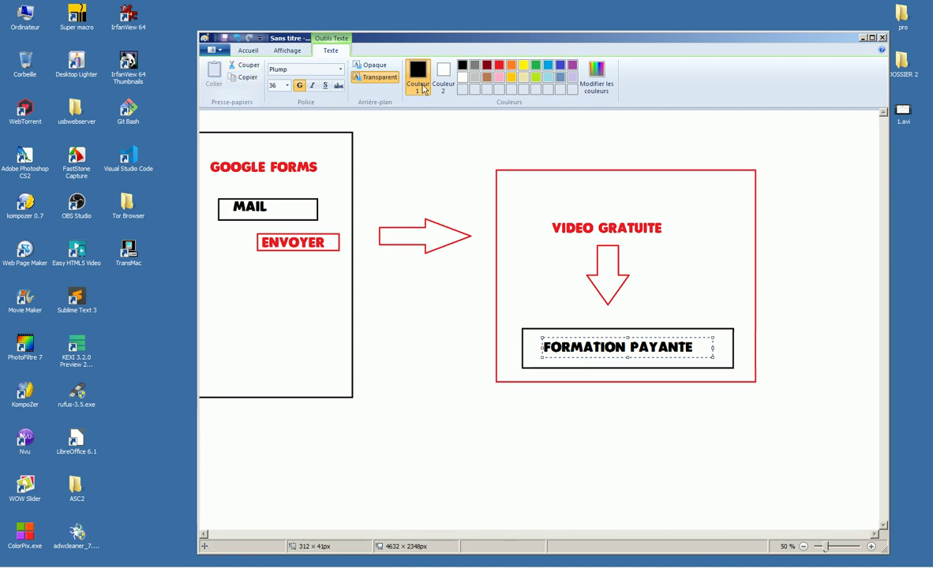
{"action": "left_click", "coordinate": [653, 301]}
Add the black text "AFFILIATION" to the right of the down arrow and reduce its text box height to about 38 px.
{"action": "left_click", "coordinate": [404, 70]}
{"action": "left_click", "coordinate": [647, 289]}
{"action": "type", "text": "AFFILIATION"}
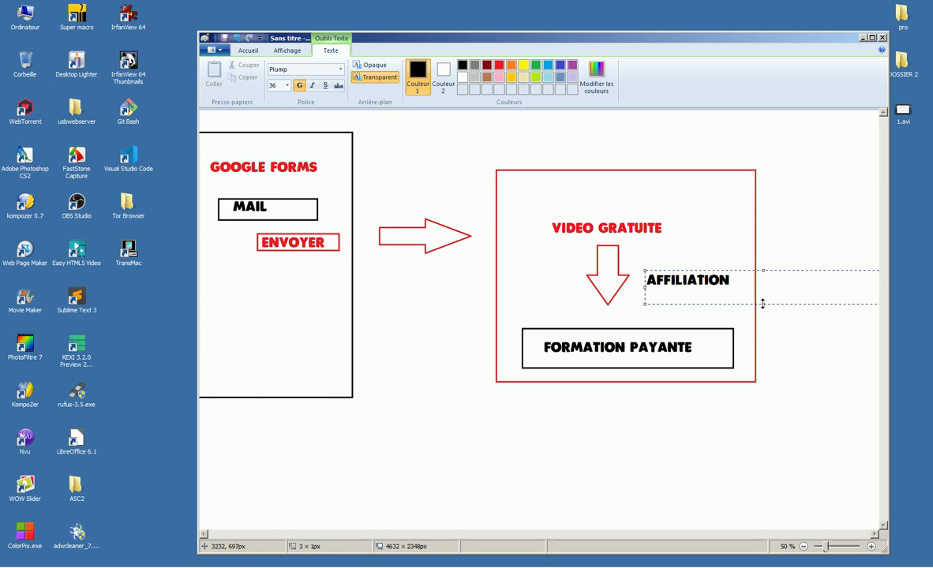
{"action": "left_click_drag", "start_coordinate": [764, 304], "coordinate": [763, 288]}
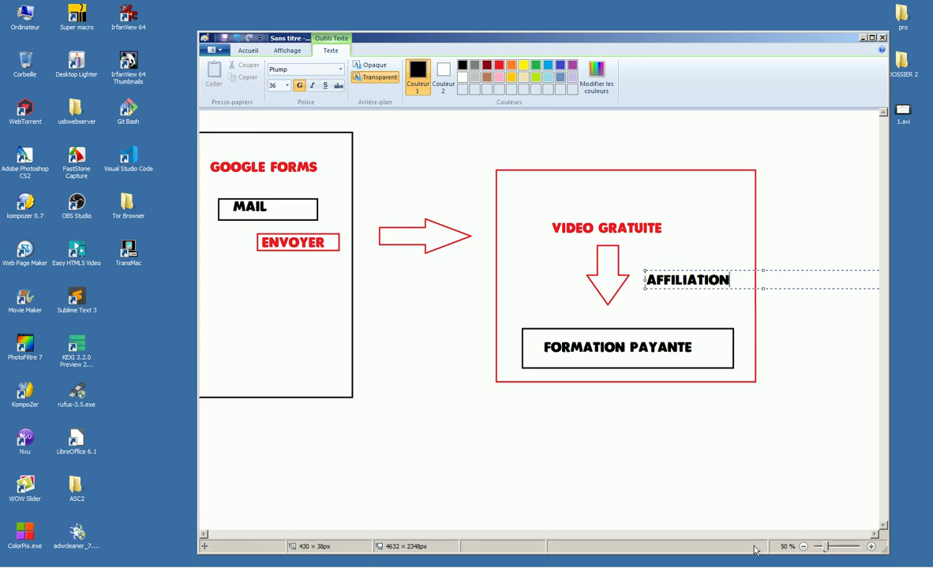
Narrow the "AFFILIATION" text box to fit inside the red frame, and maximize the window at 50 % zoom.
{"action": "left_click_drag", "start_coordinate": [826, 548], "coordinate": [821, 549]}
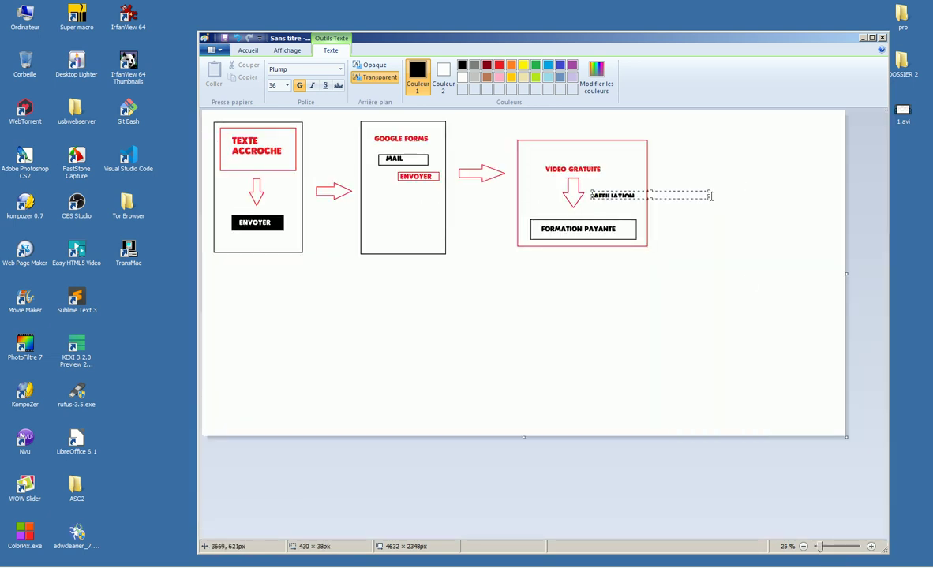
{"action": "left_click_drag", "start_coordinate": [709, 194], "coordinate": [643, 195]}
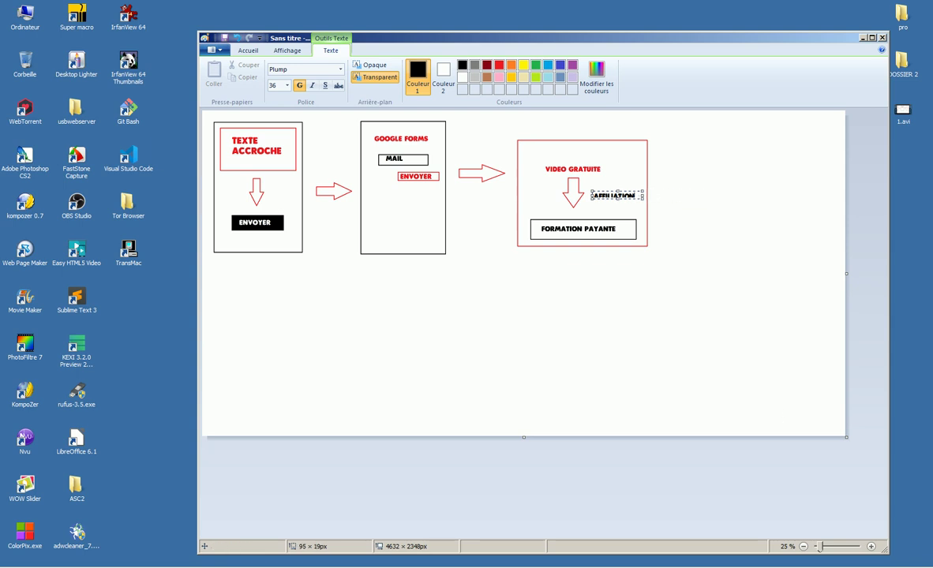
{"action": "left_click_drag", "start_coordinate": [824, 552], "coordinate": [827, 548]}
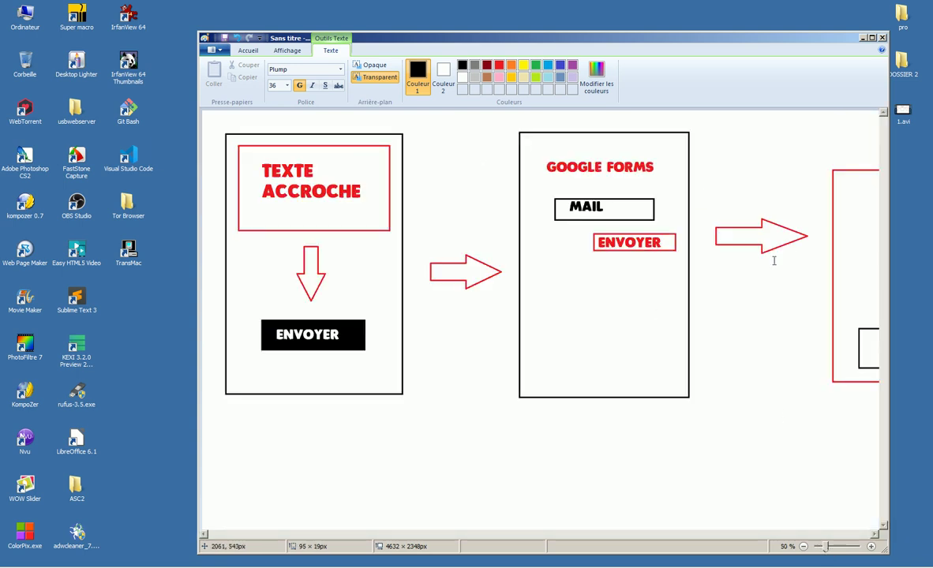
{"action": "left_click", "coordinate": [873, 38]}
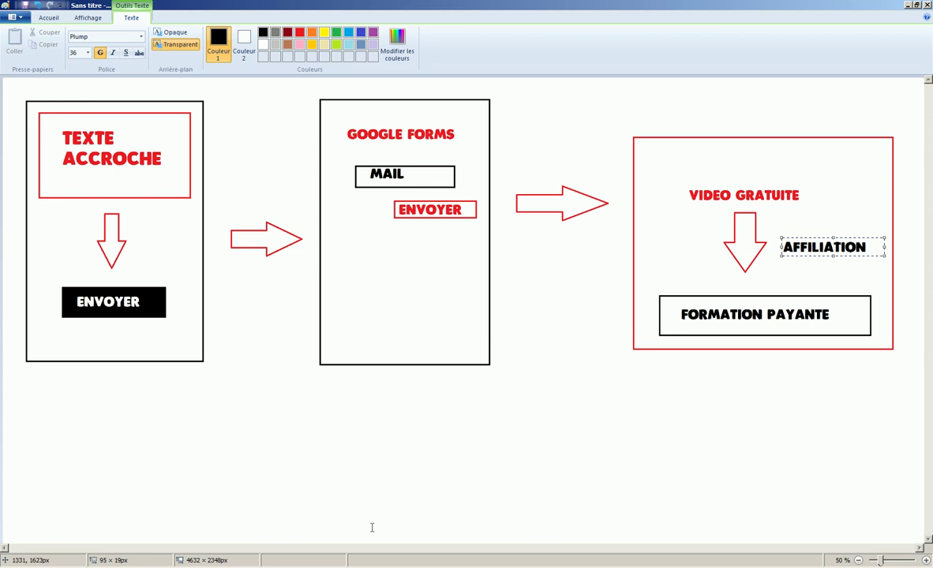